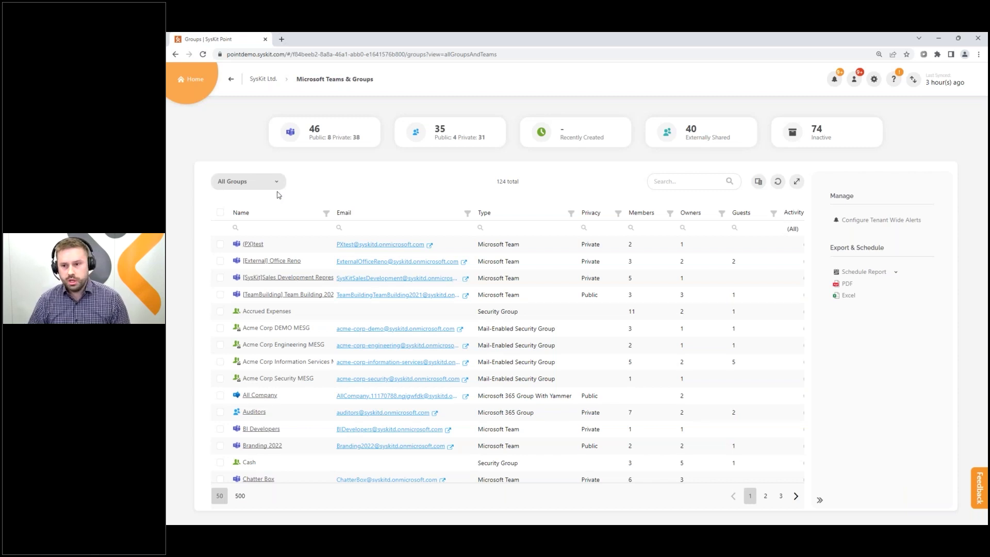
View the mail-enabled security groups and switch the groups view to Distribution Lists
left_click(275, 182)
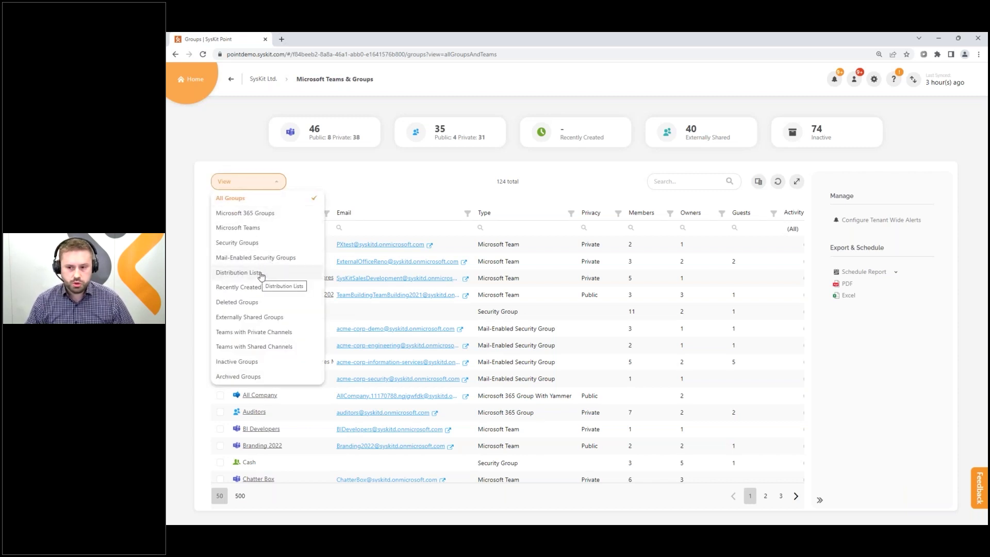
left_click(258, 259)
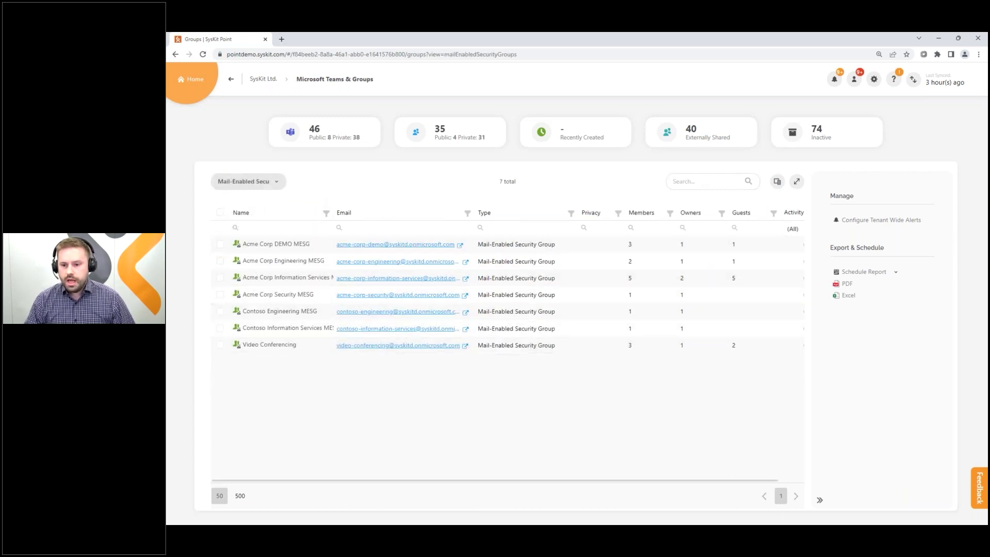
left_click(276, 187)
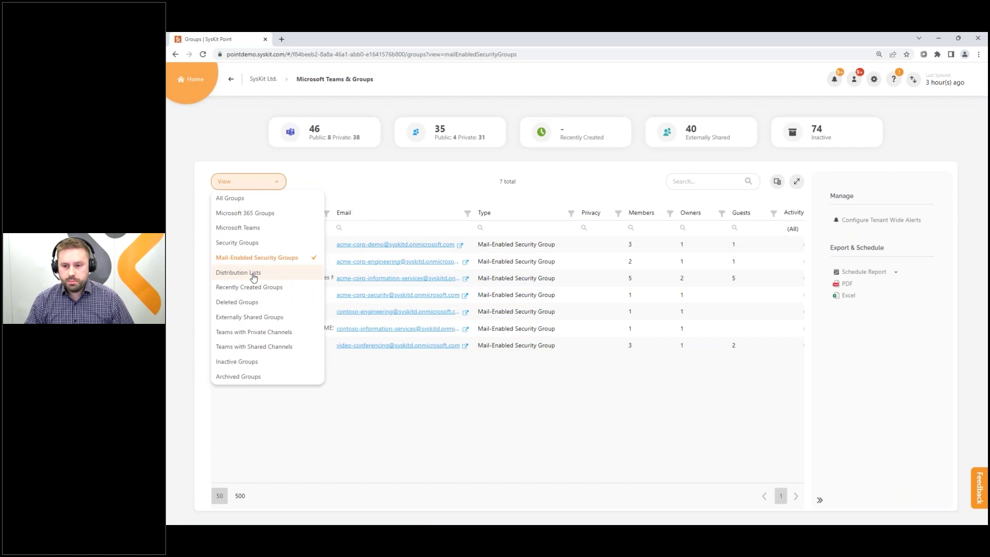
left_click(240, 273)
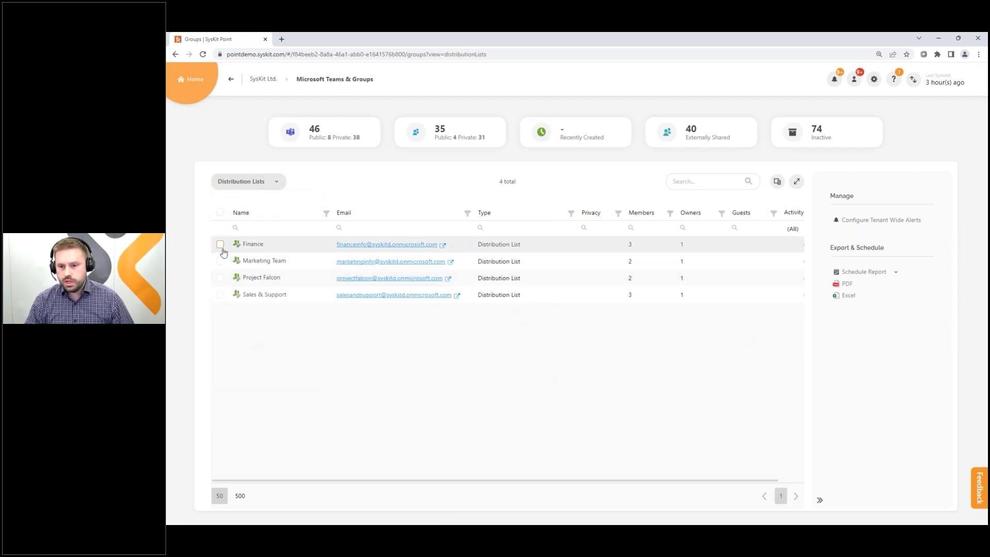
Select the Finance and Marketing Team distribution lists and inspect the options for adding and removing owners/members without applying changes
left_click(220, 245)
left_click(221, 261)
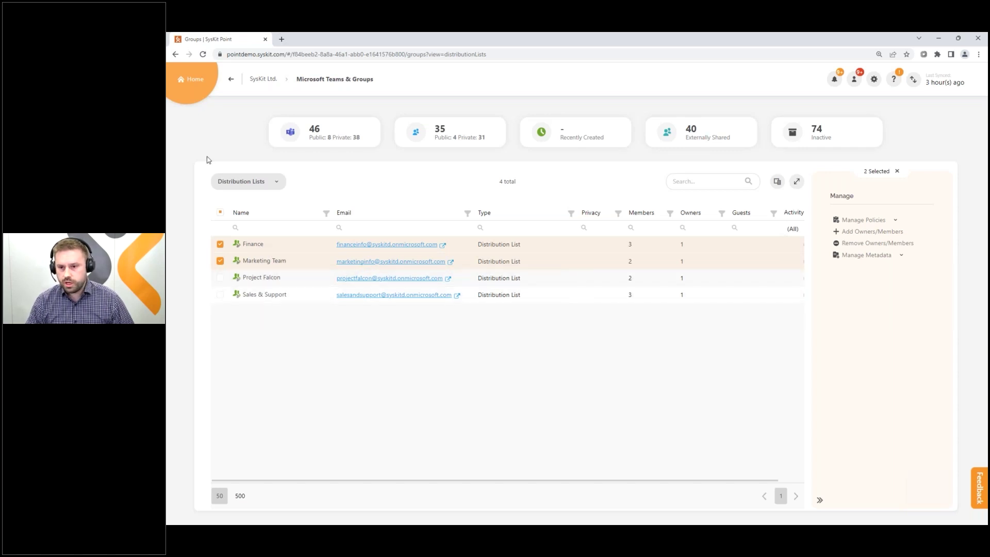
left_click(859, 237)
left_click(521, 311)
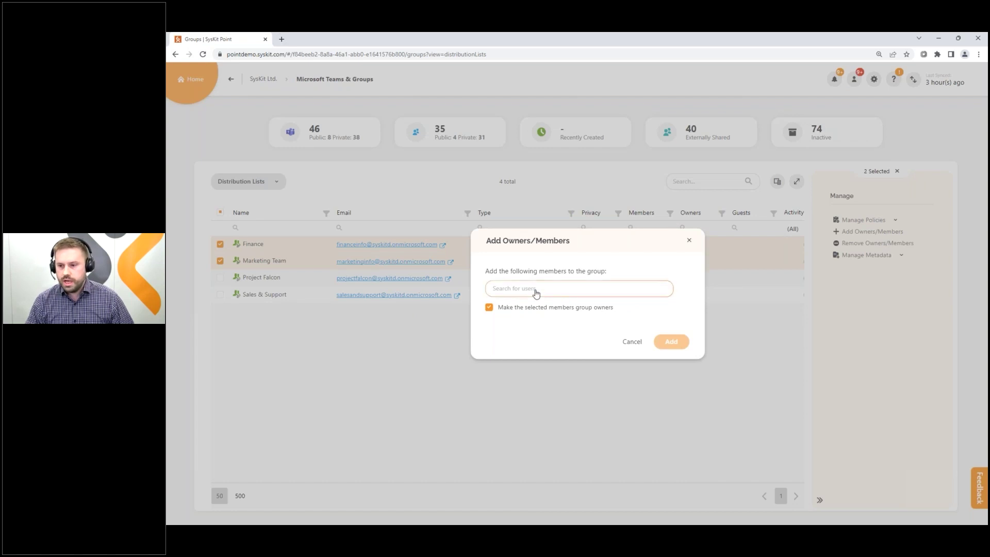
left_click(690, 241)
left_click(864, 244)
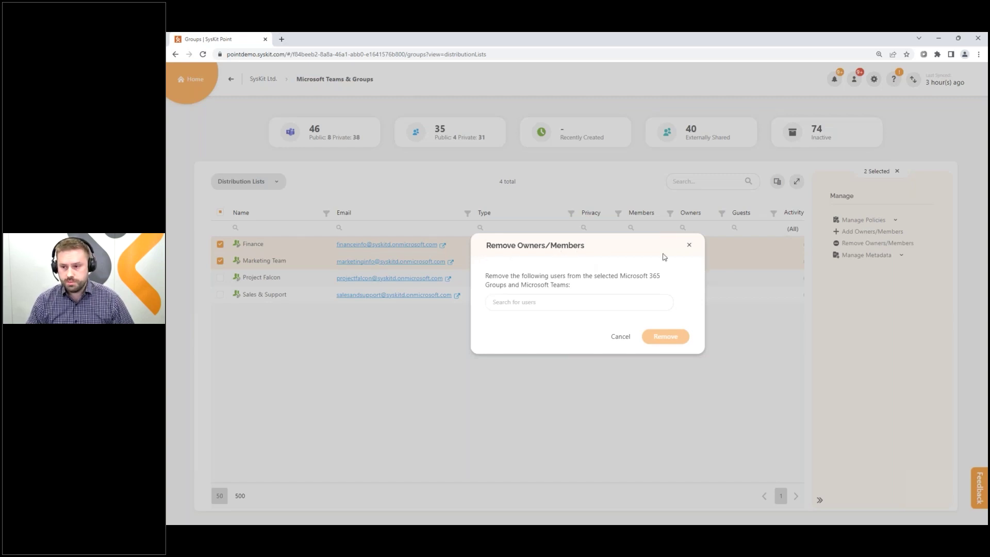
left_click(688, 246)
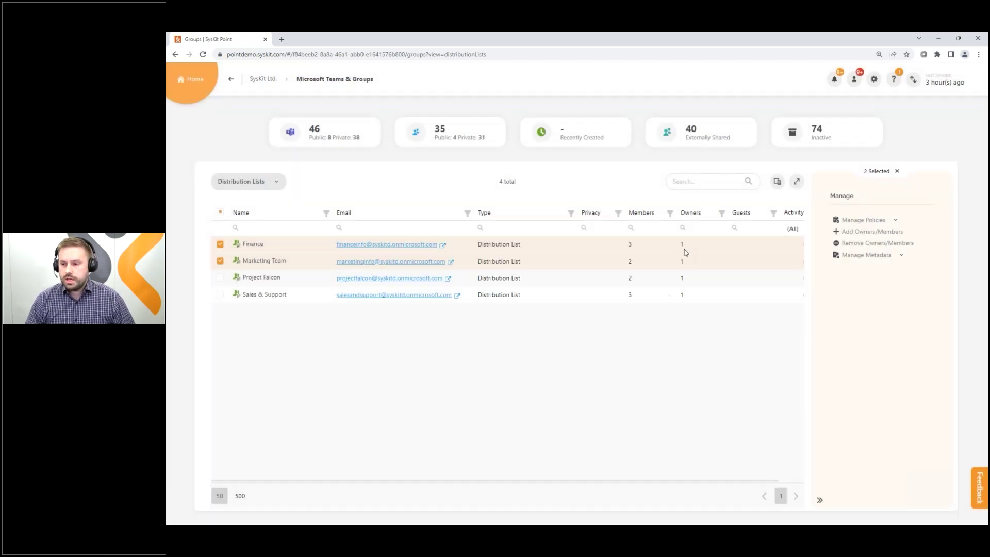
Return to the home page and open the IT department administrator's details from the Users overview
left_click(234, 82)
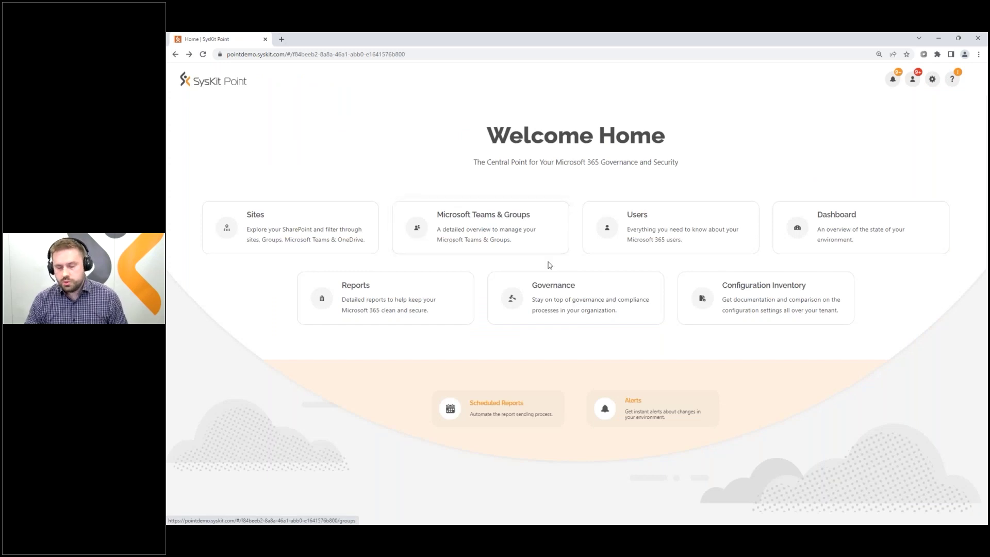
left_click(634, 239)
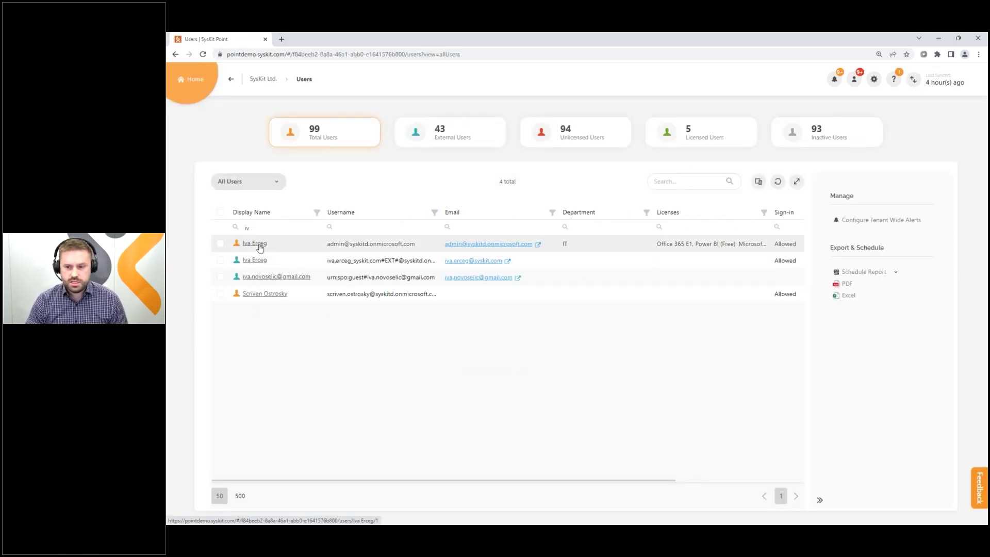
left_click(260, 247)
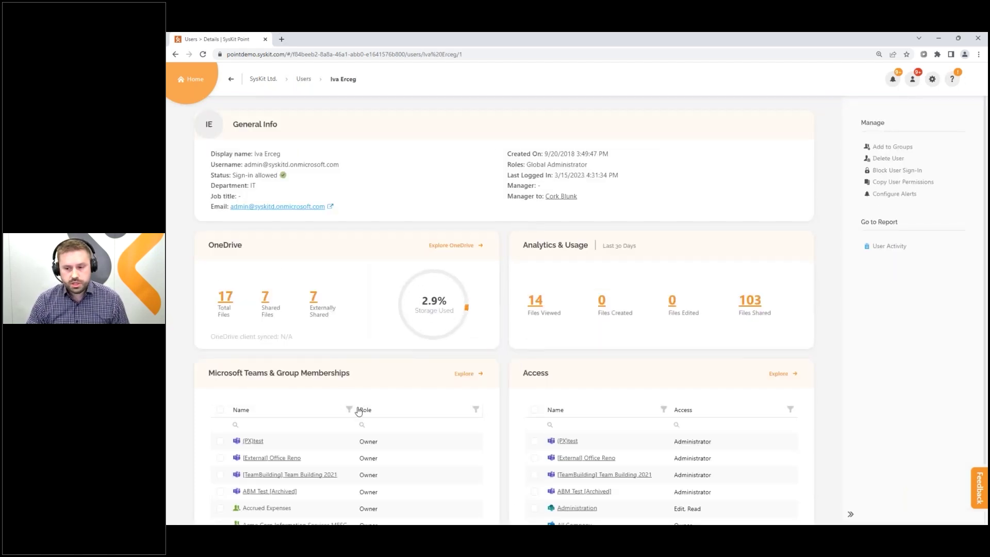
Explore the user's full Microsoft Teams & Group Memberships report and select Acme Corp Information Services MESG
scroll(360, 411, "down", 3)
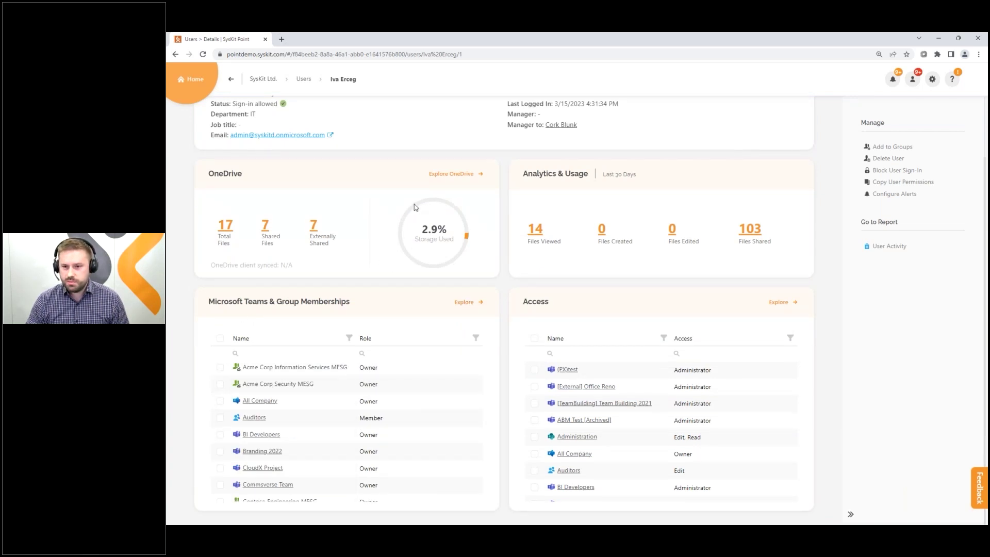
left_click(464, 302)
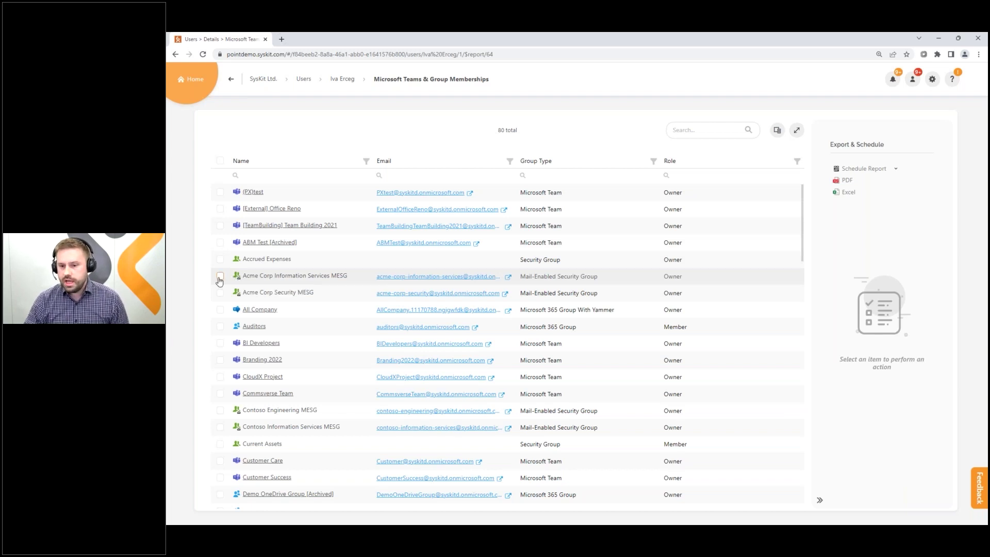
left_click(220, 275)
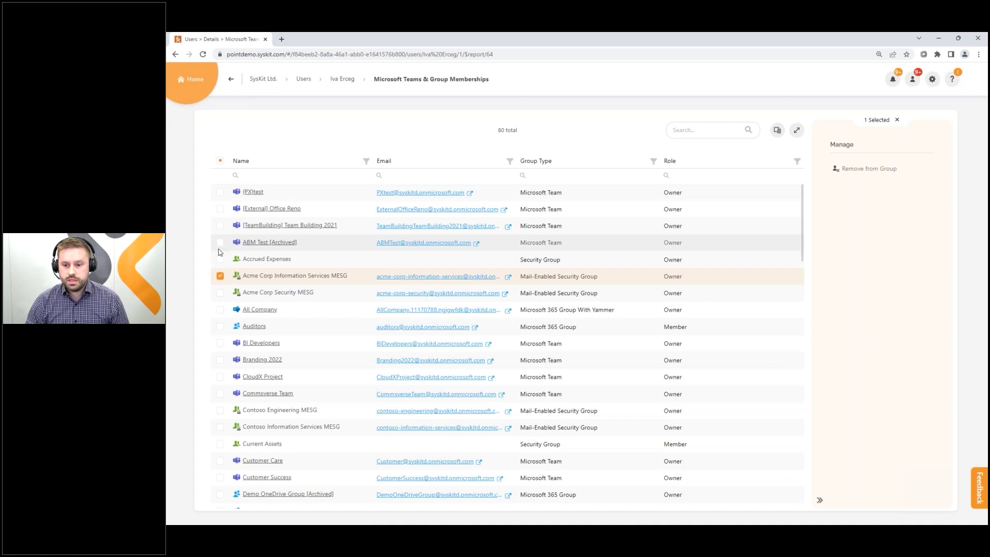
Go to the Automated Workflows settings and start creating a new Access Requests policy
mouse_move(178, 75)
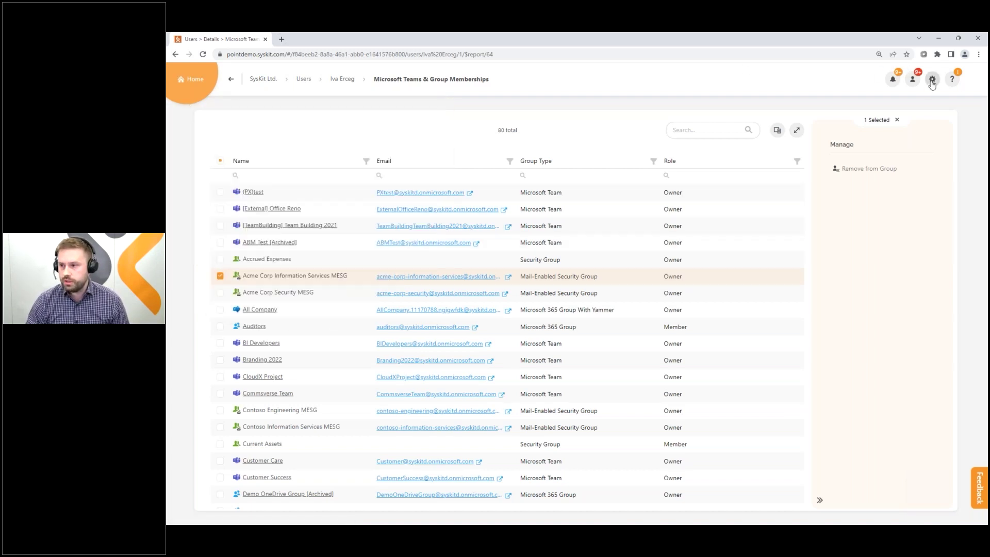
mouse_move(933, 84)
left_click(860, 278)
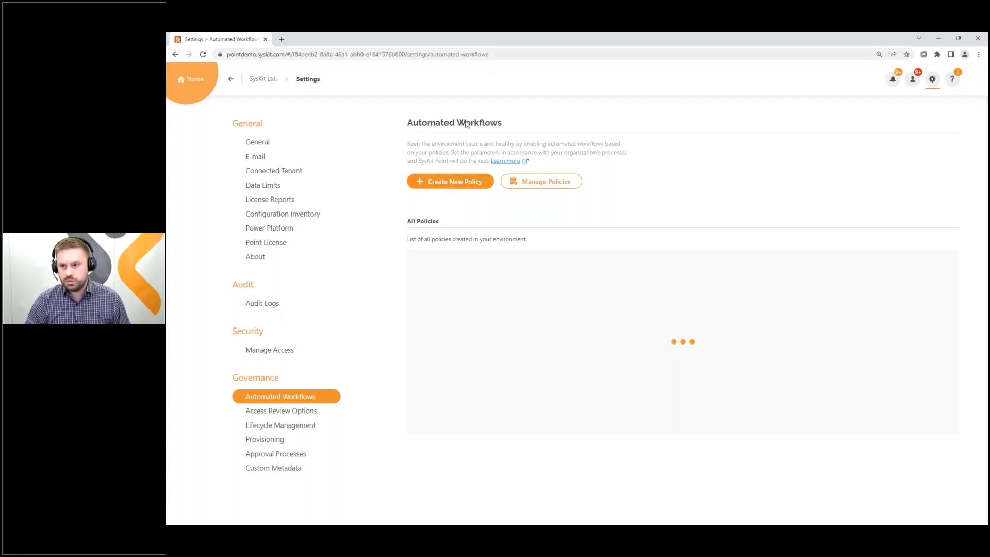
left_click(453, 185)
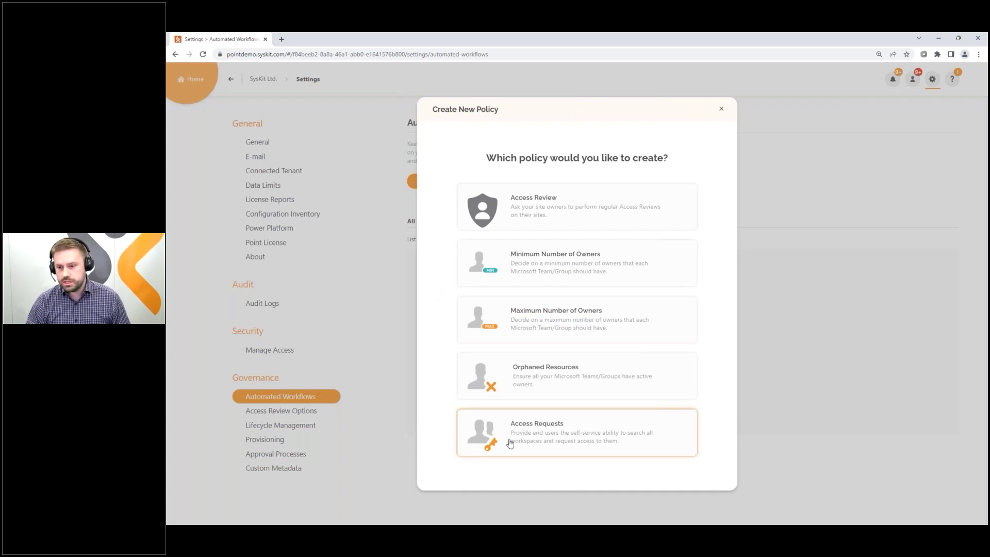
left_click(536, 438)
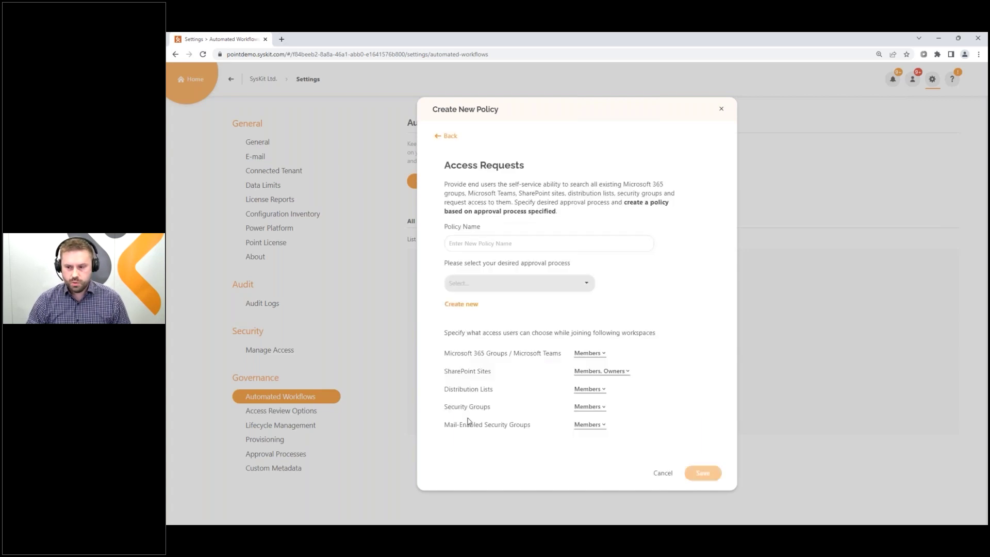
Name the access requests policy "Access req - Manager & Owner"
left_click(516, 243)
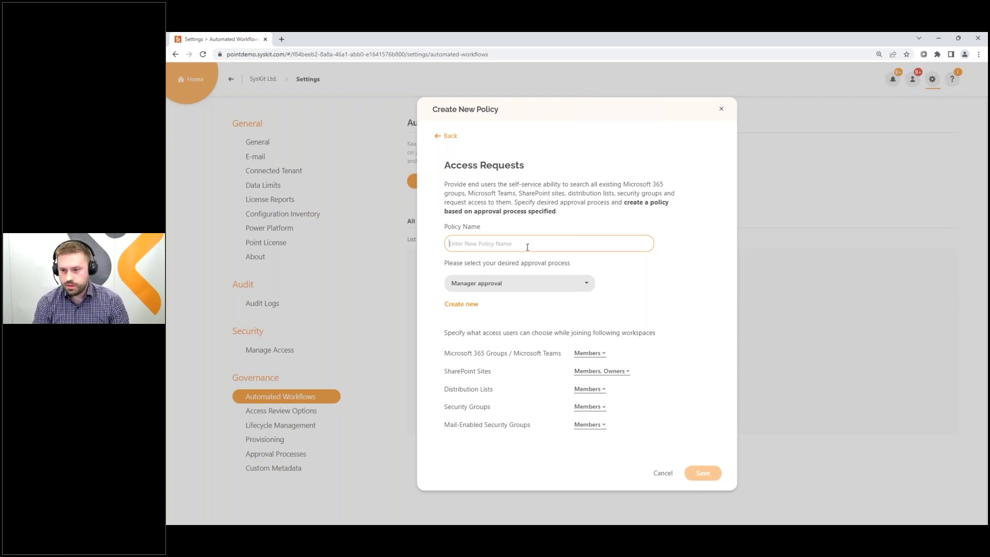
type("Ac")
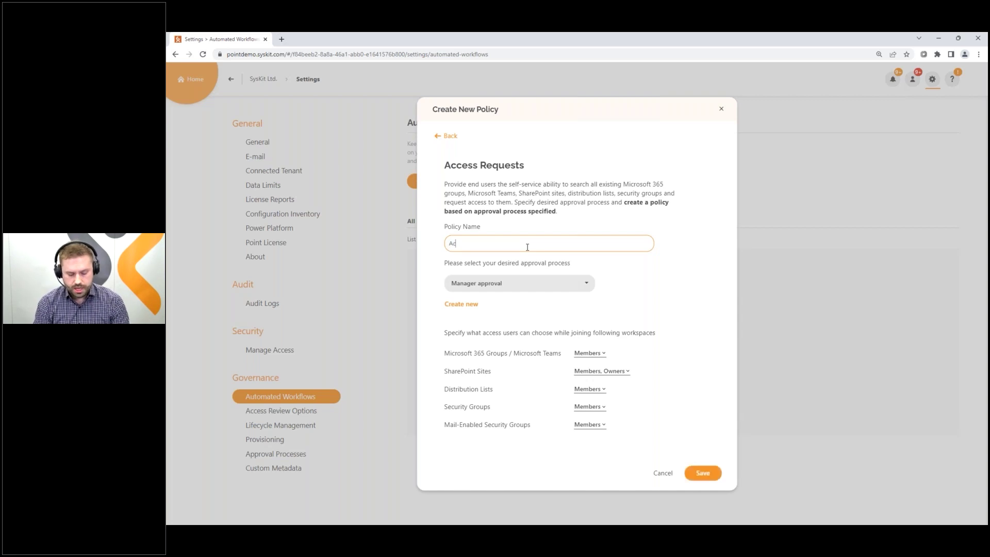
type("cess req -")
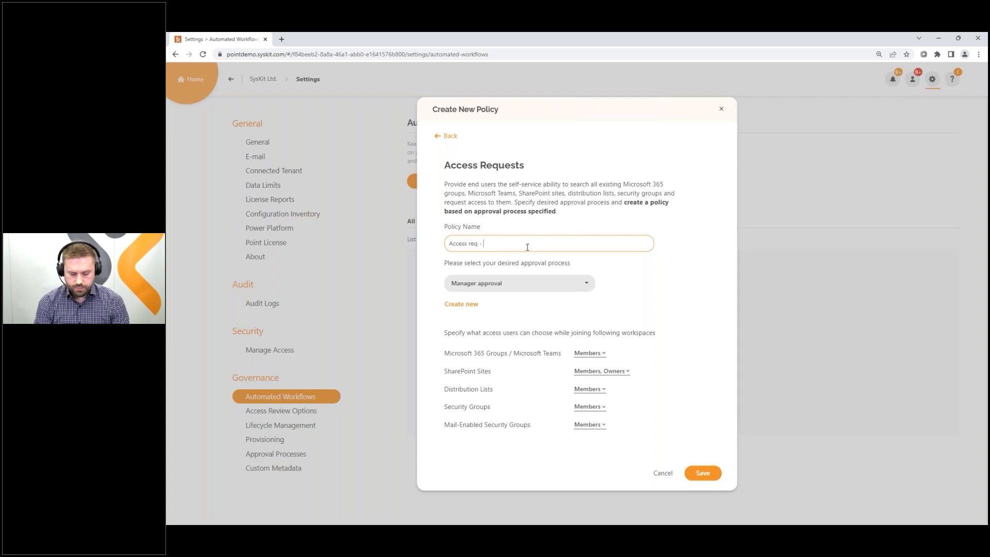
type(" Manager & Owner")
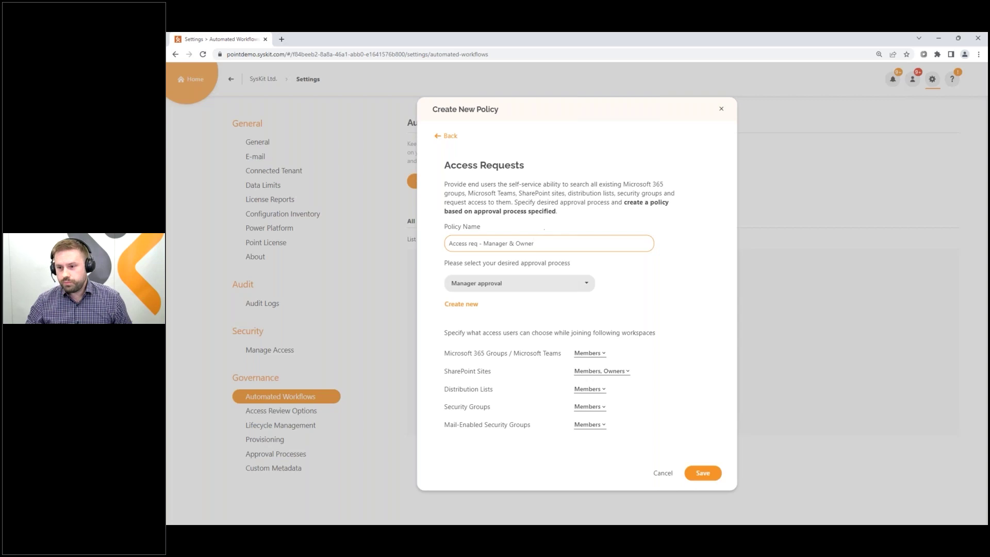
Review the existing approval processes and start a new 2-stage approval process named "Manager & Owner"
left_click(544, 287)
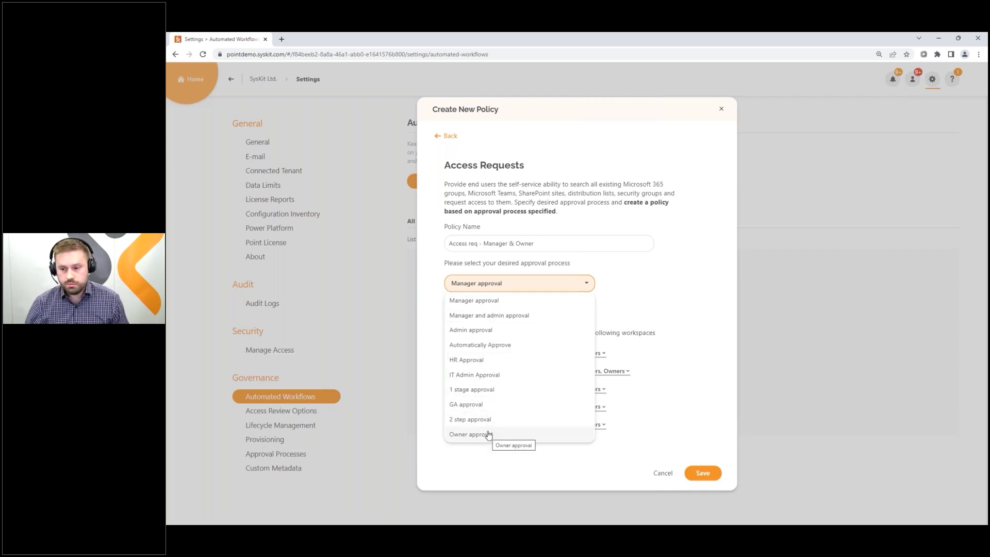
left_click(497, 307)
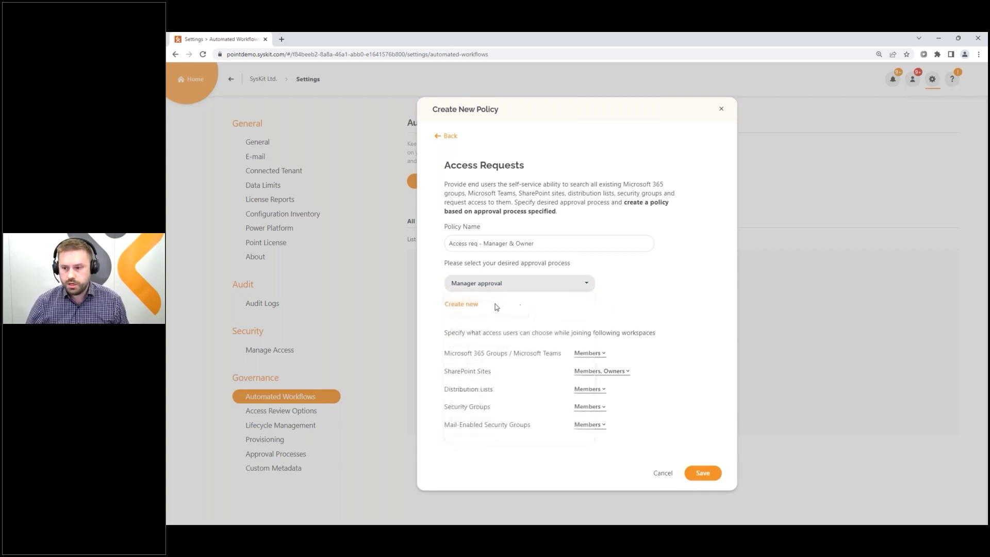
left_click(469, 308)
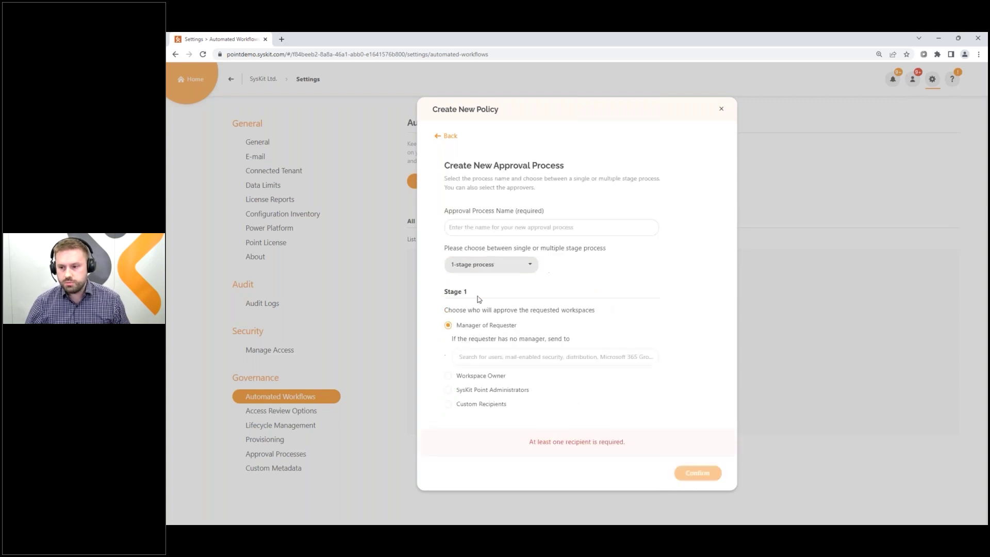
left_click(483, 266)
left_click(483, 299)
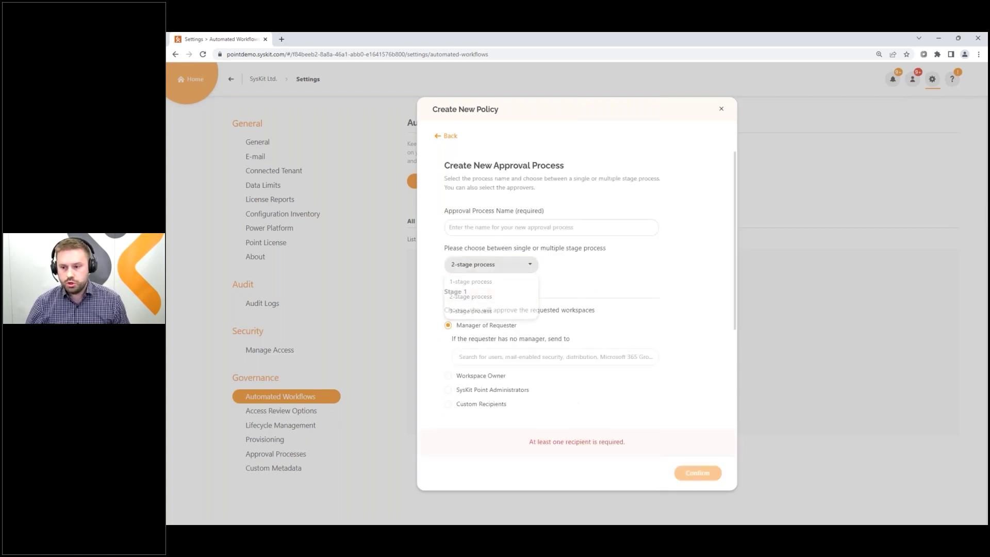
left_click(503, 229)
type("Manager & Owner")
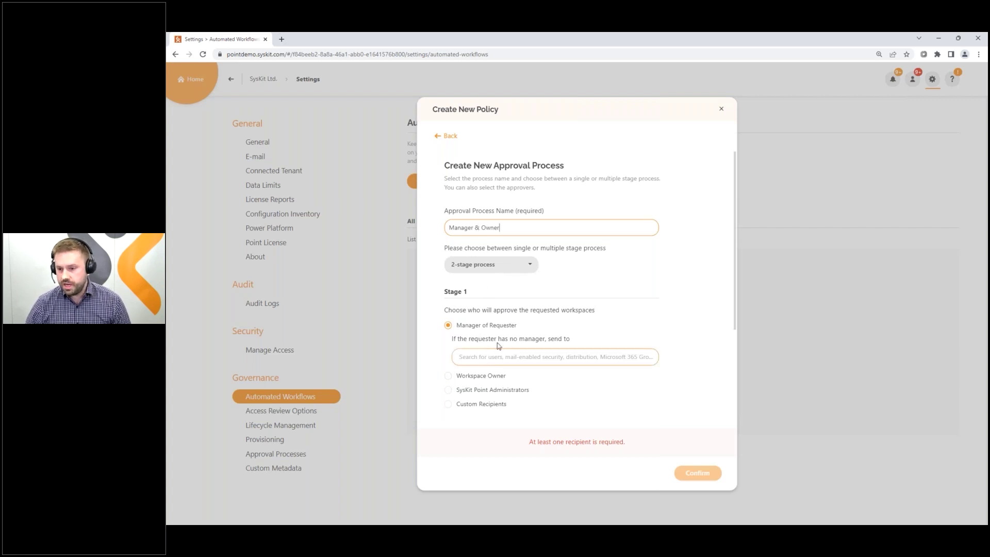
Assign stage 2 approval to the Workspace Owner and set the tenant administrator as the stage 1 recipient when the requester has no manager
scroll(499, 343, "down", 3)
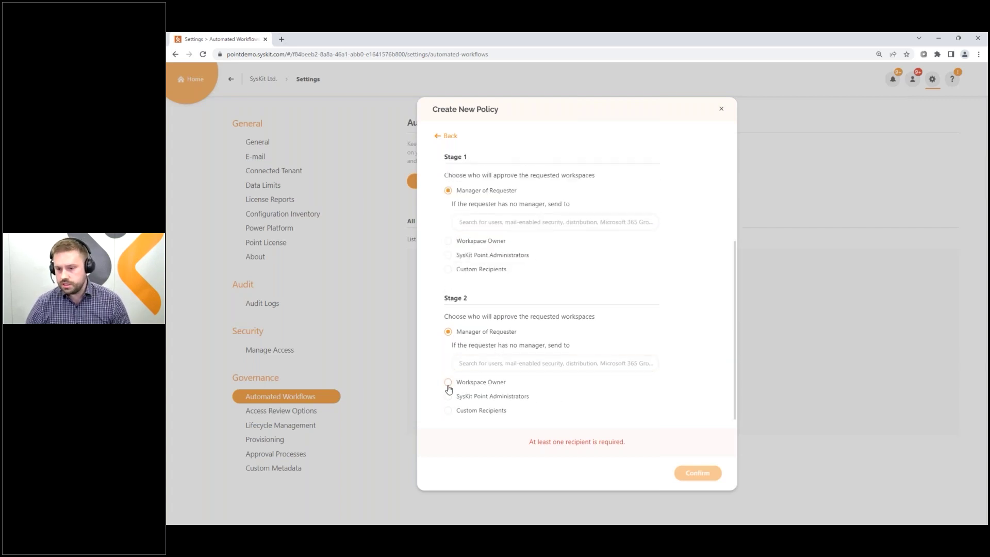
left_click(448, 390)
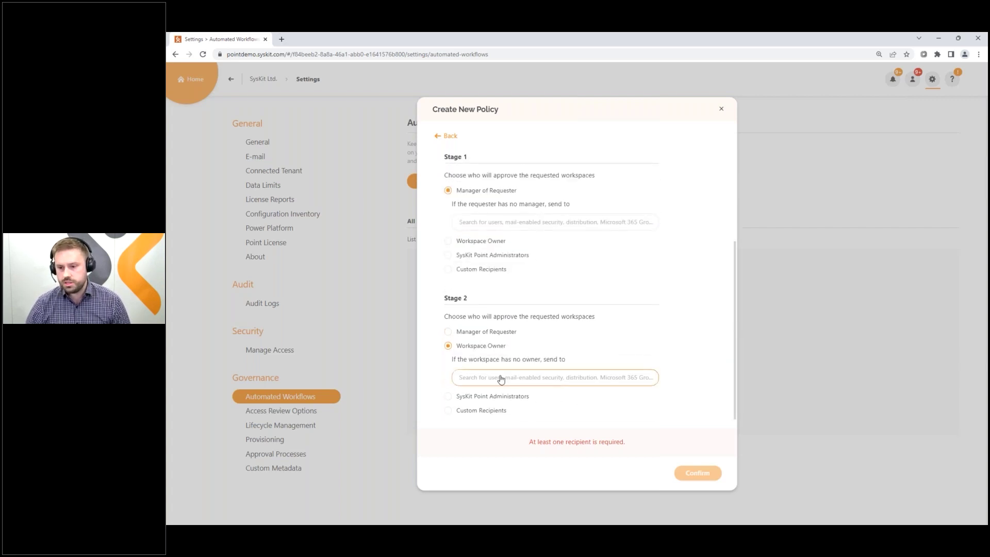
left_click(505, 226)
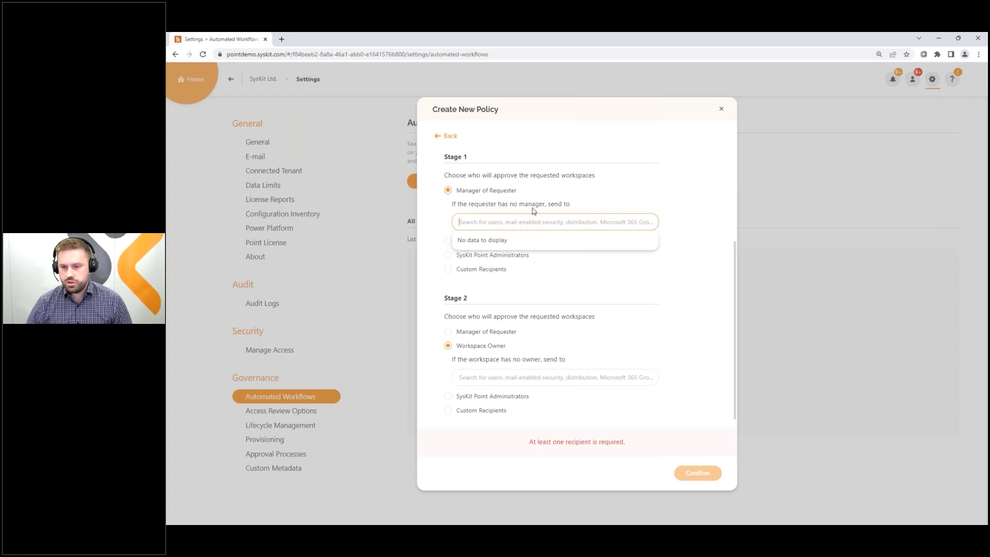
type("iv")
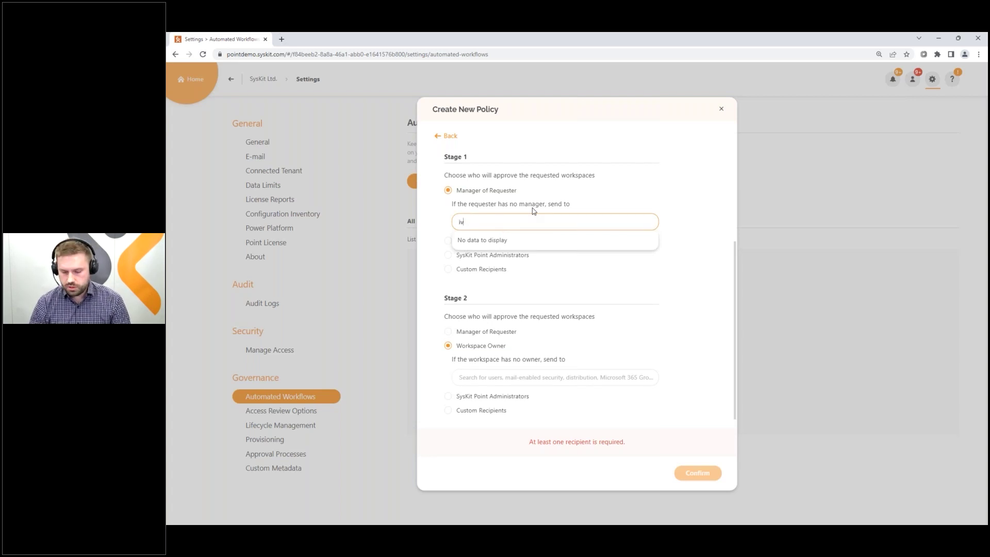
left_click(514, 244)
Set the tenant administrator as the stage 2 recipient for workspaces without an owner, and confirm the approval process
left_click(500, 379)
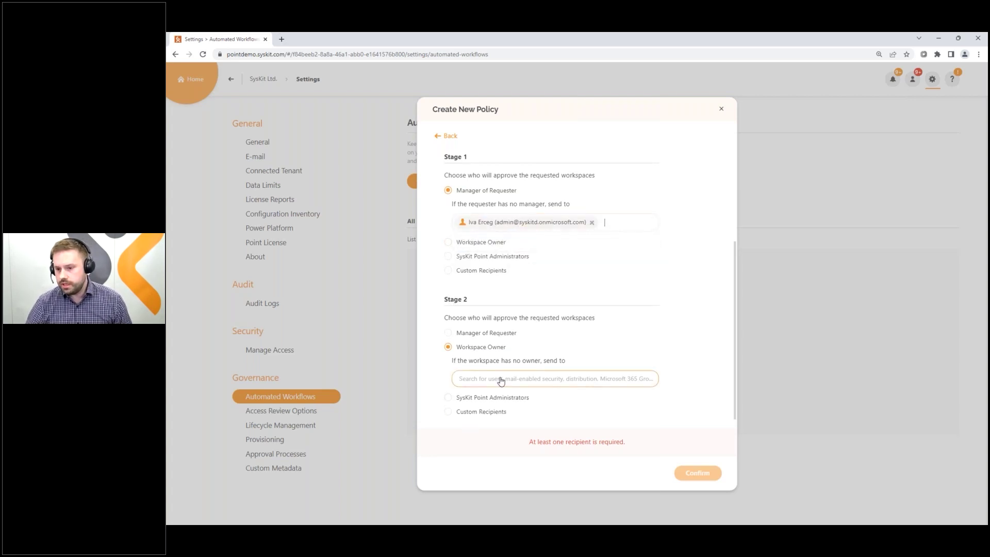
type("iva")
left_click(654, 396)
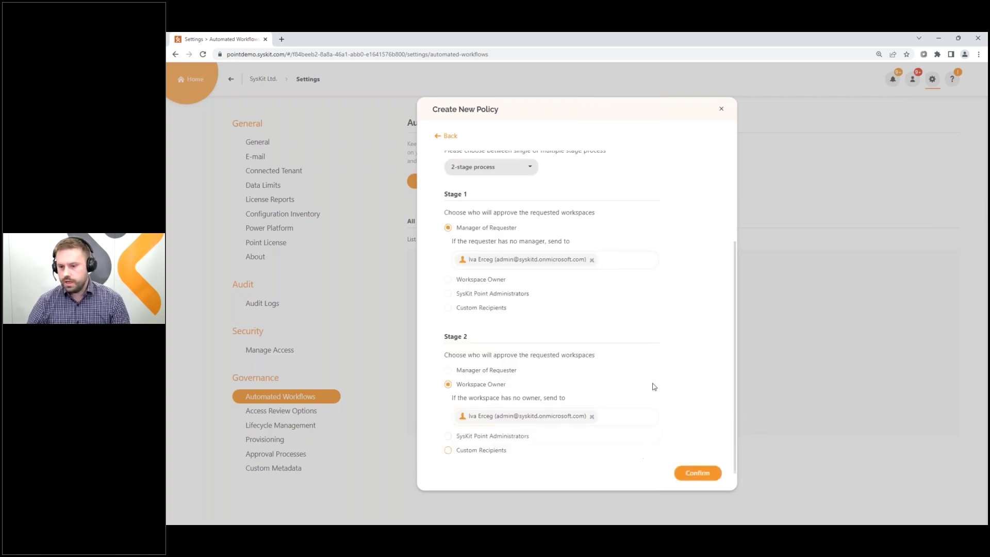
scroll(498, 268, "up", 2)
left_click(702, 476)
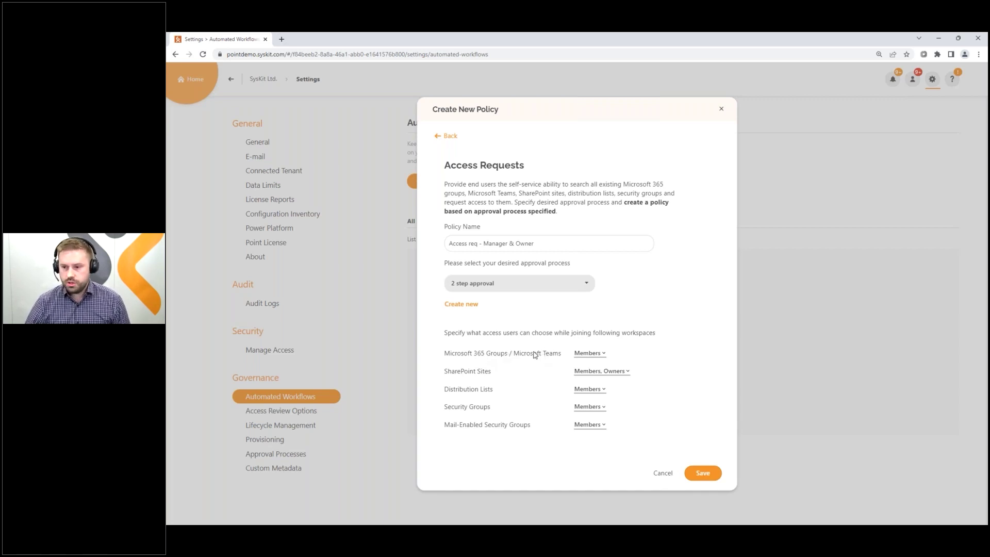
left_click(599, 356)
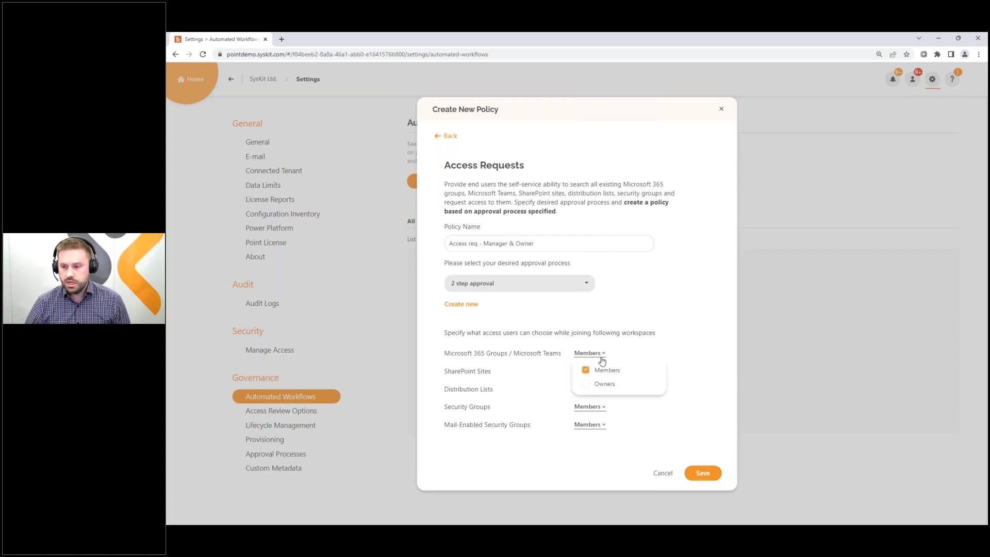
left_click(586, 385)
left_click(587, 385)
left_click(689, 396)
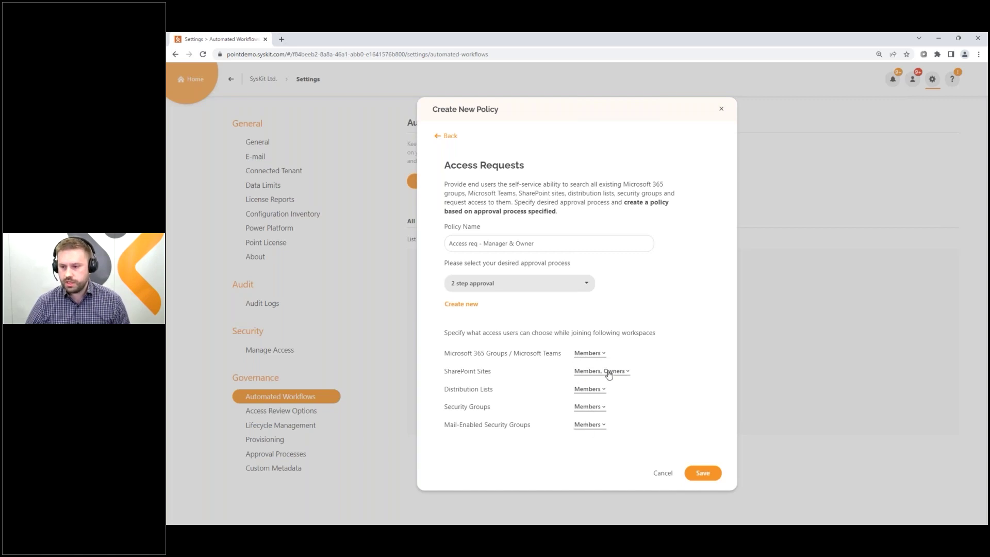
Add Visitors to the access levels users can choose for SharePoint Sites, and save the new policy without applying it yet
left_click(609, 372)
left_click(582, 417)
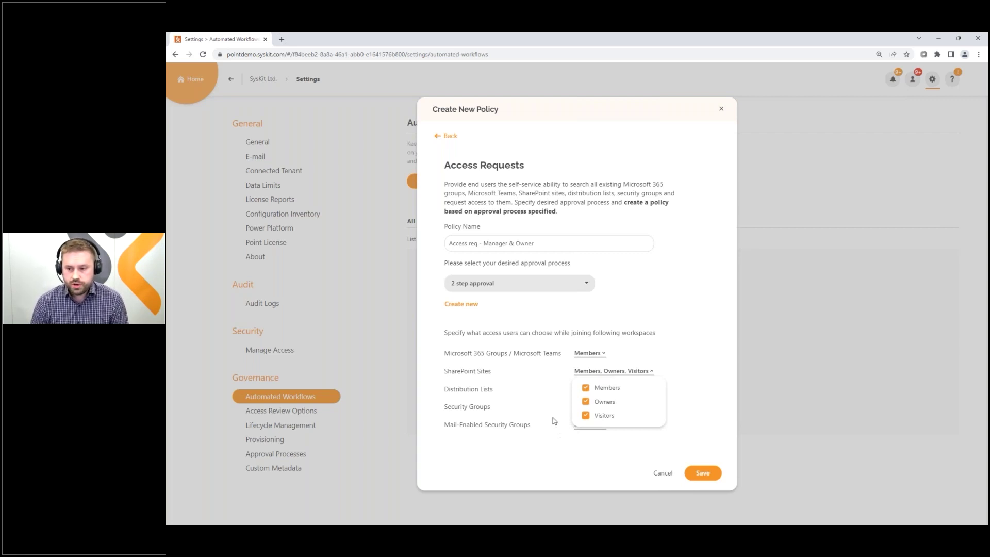
left_click(690, 369)
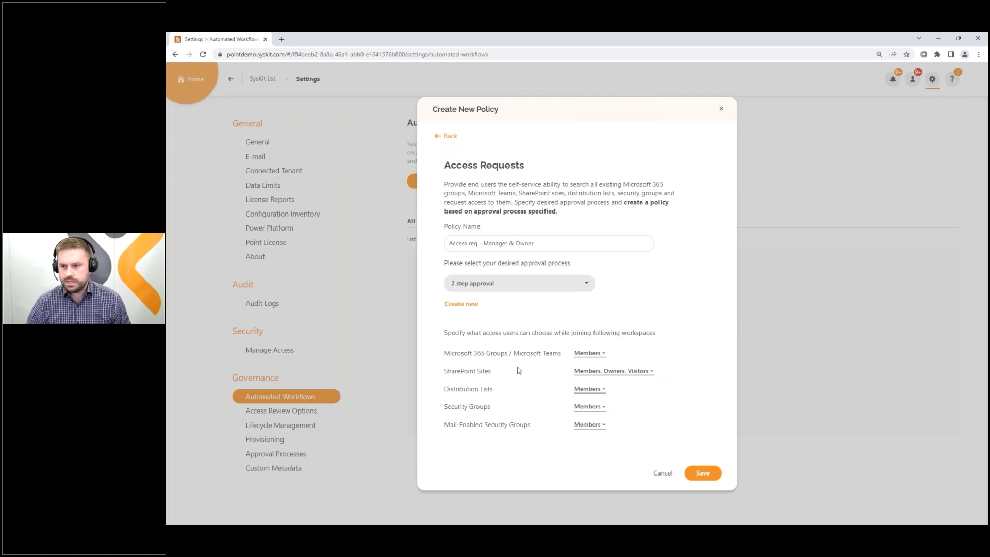
left_click(702, 473)
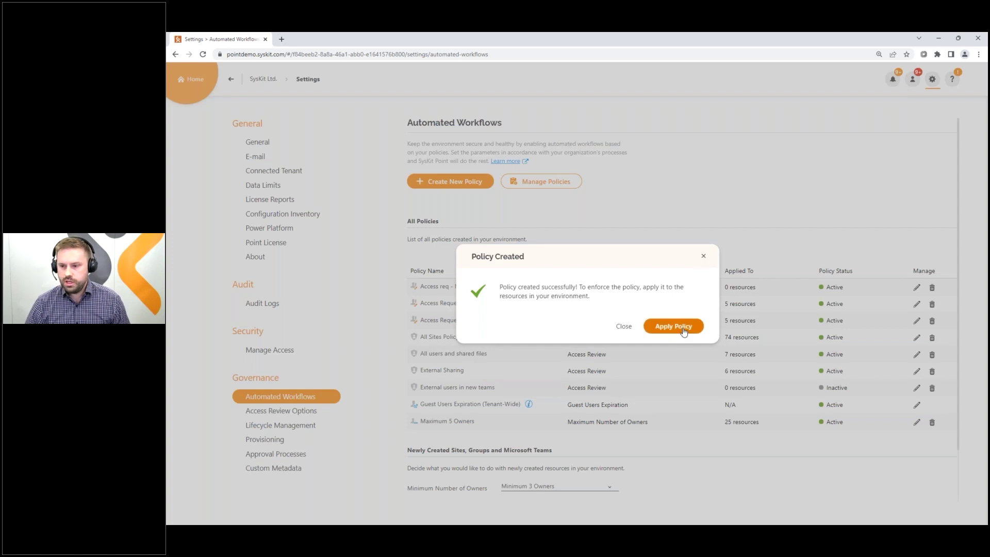
left_click(704, 258)
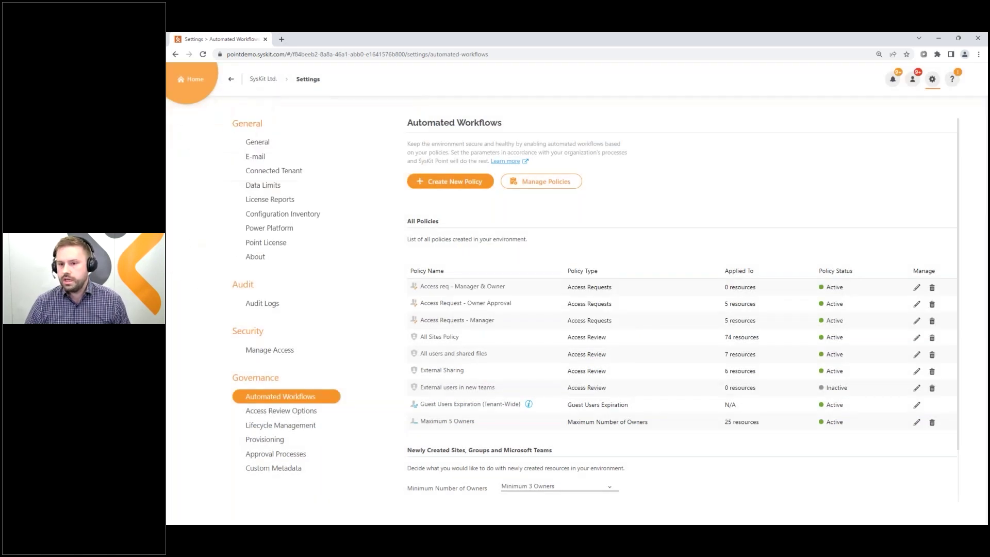
Open the Sites overview and filter it to sites with the Confidential sensitivity label
mouse_move(200, 83)
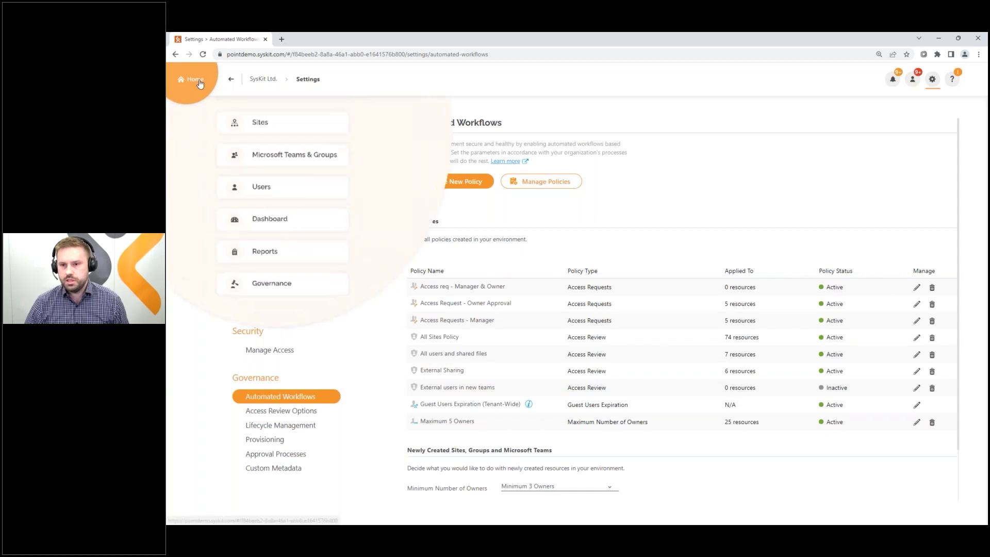
left_click(281, 135)
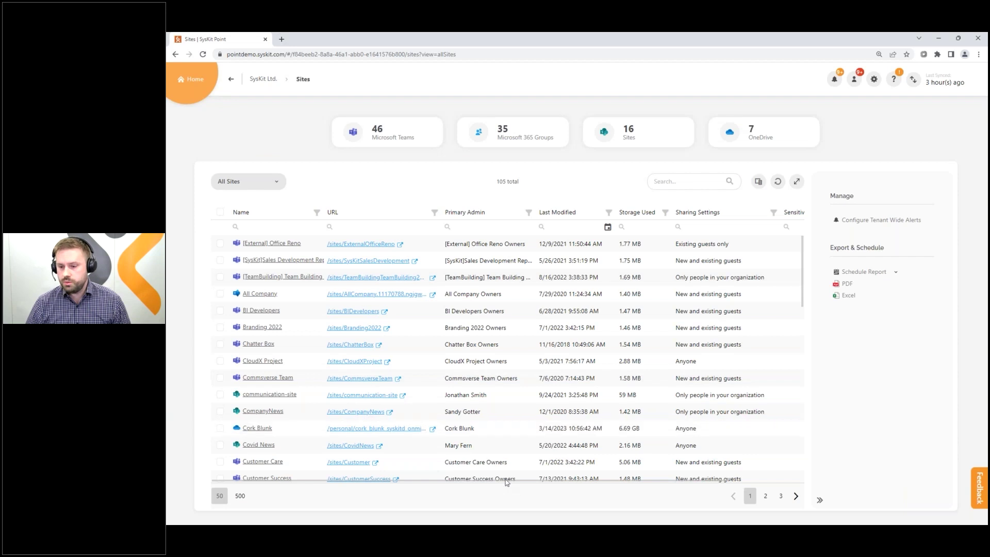
left_click_drag(530, 483, 656, 451)
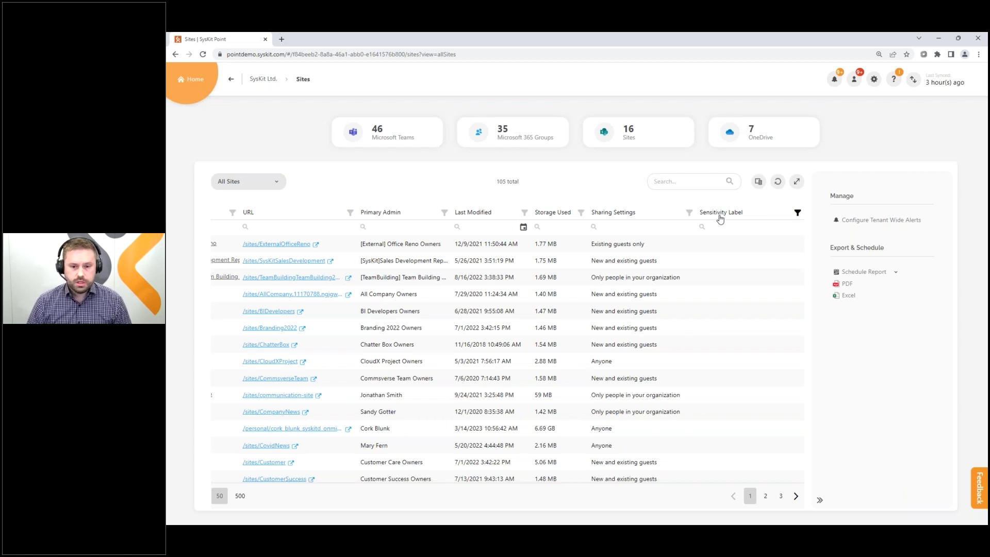
left_click(799, 213)
left_click(722, 275)
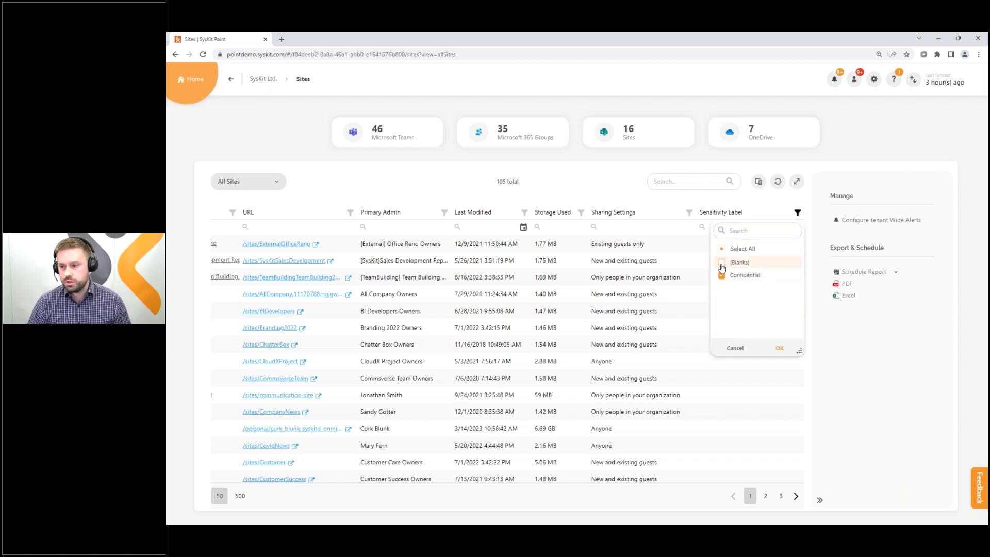
left_click(780, 348)
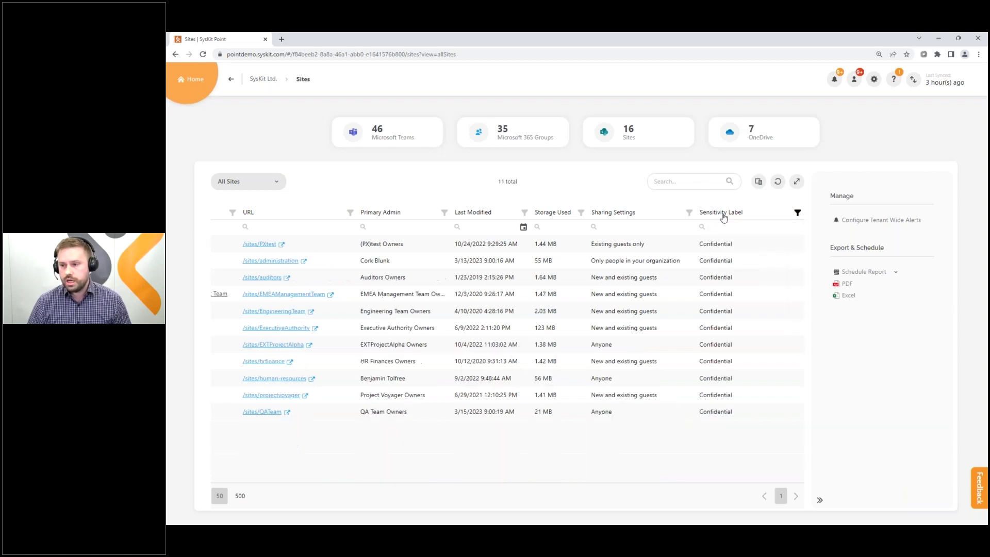
Select all filtered Confidential sites and choose the Access Requests policy "Access req - Manager & Owner" to apply to them
left_click_drag(371, 479, 215, 358)
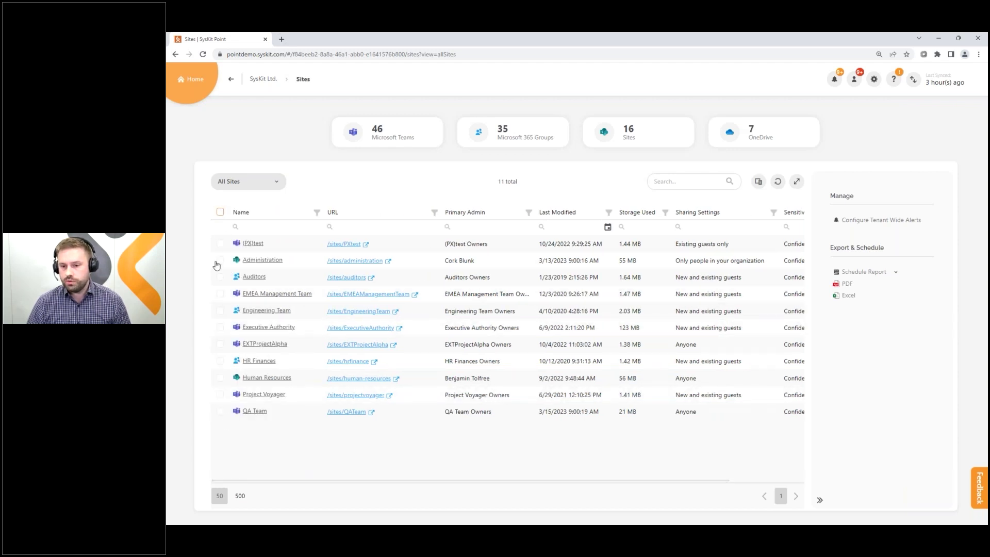
left_click(220, 212)
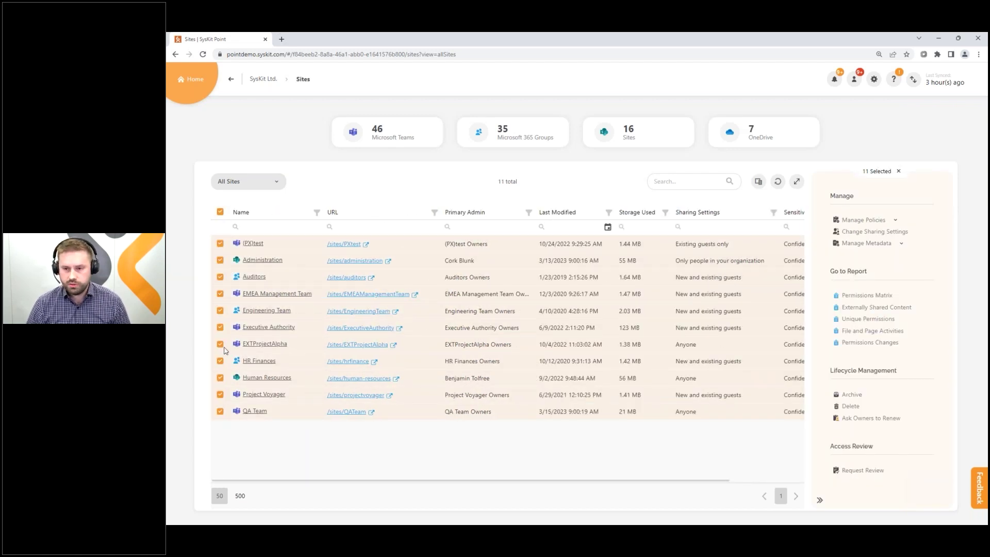
left_click(895, 221)
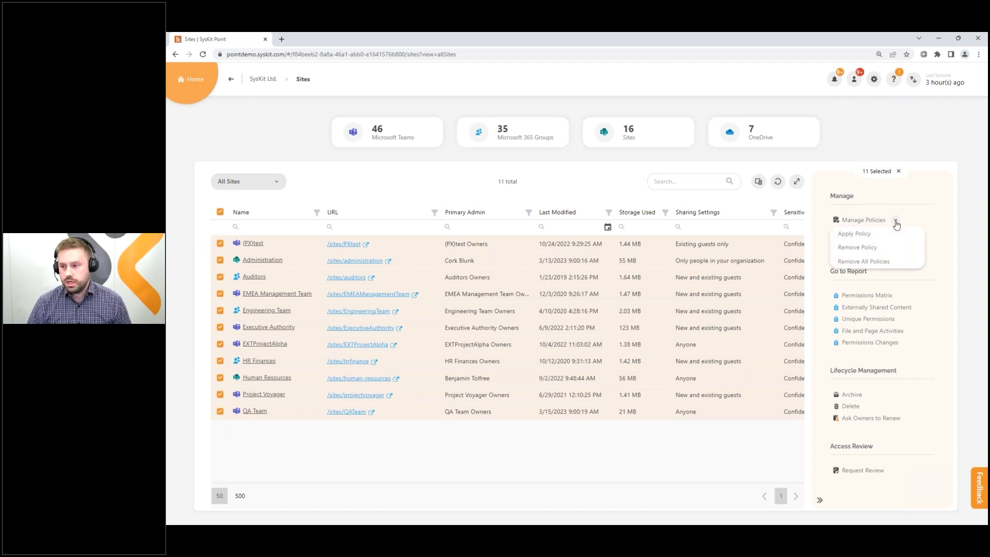
left_click(868, 238)
left_click(490, 250)
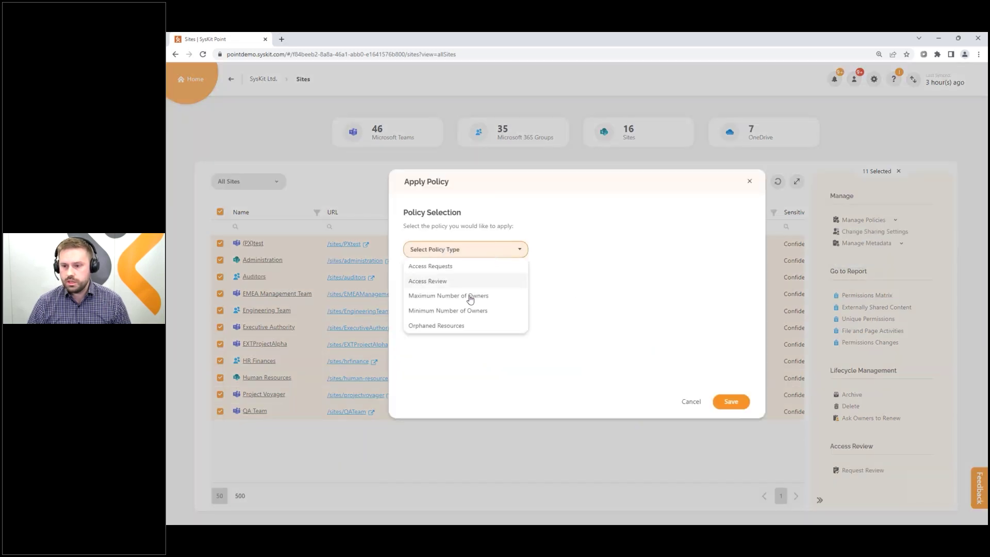
left_click(441, 266)
left_click(450, 278)
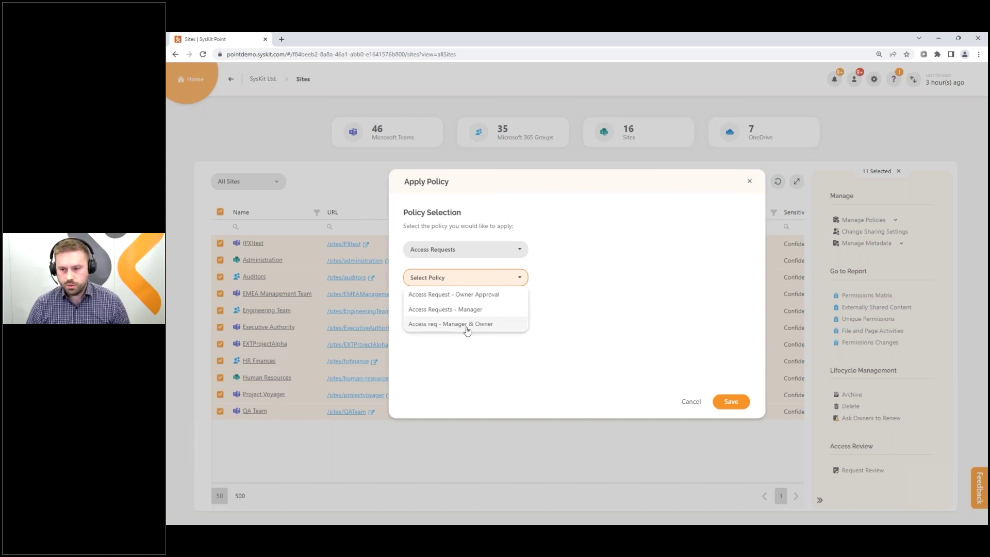
left_click(468, 324)
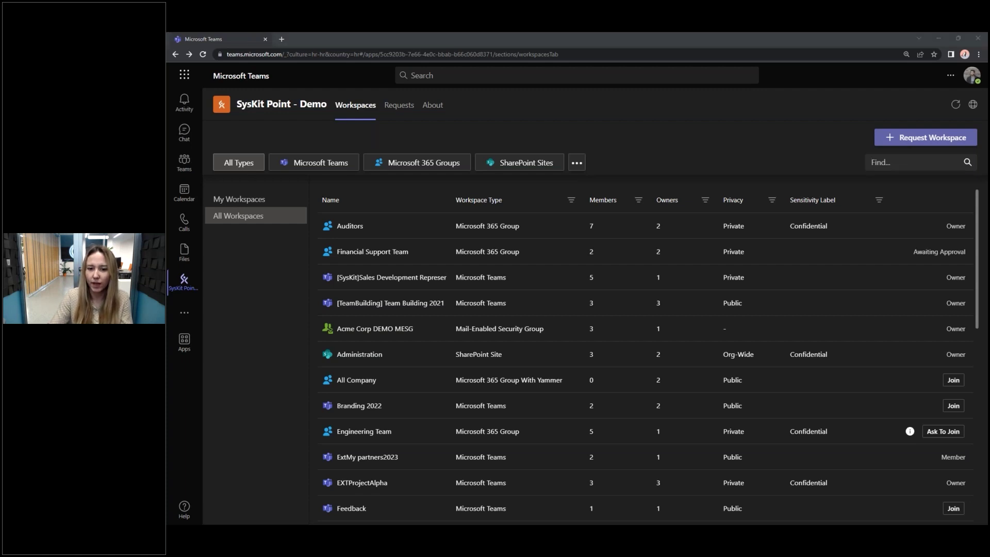
Switch to Microsoft Teams, check the signed-in account, and search all SysKit Point workspaces for "marke"
left_click(972, 75)
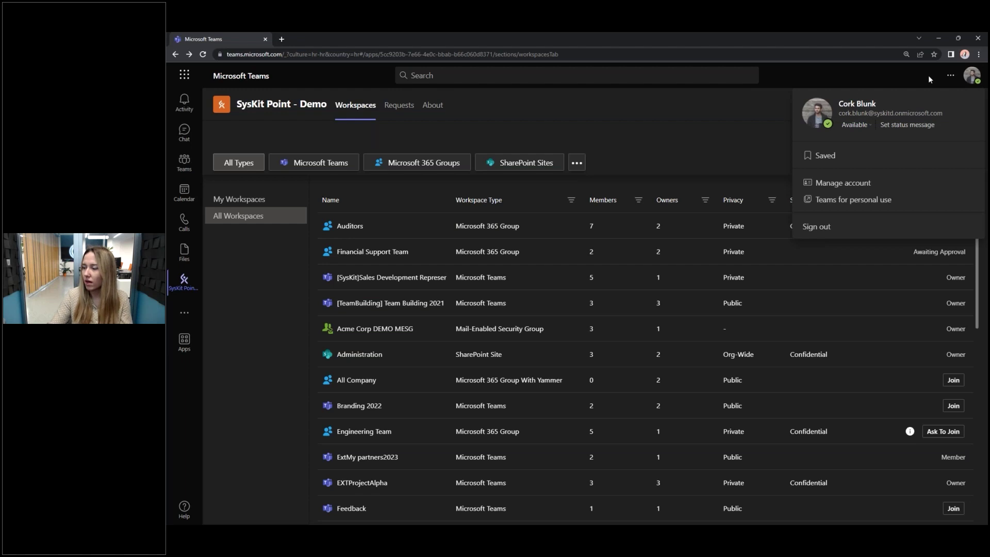
left_click(977, 78)
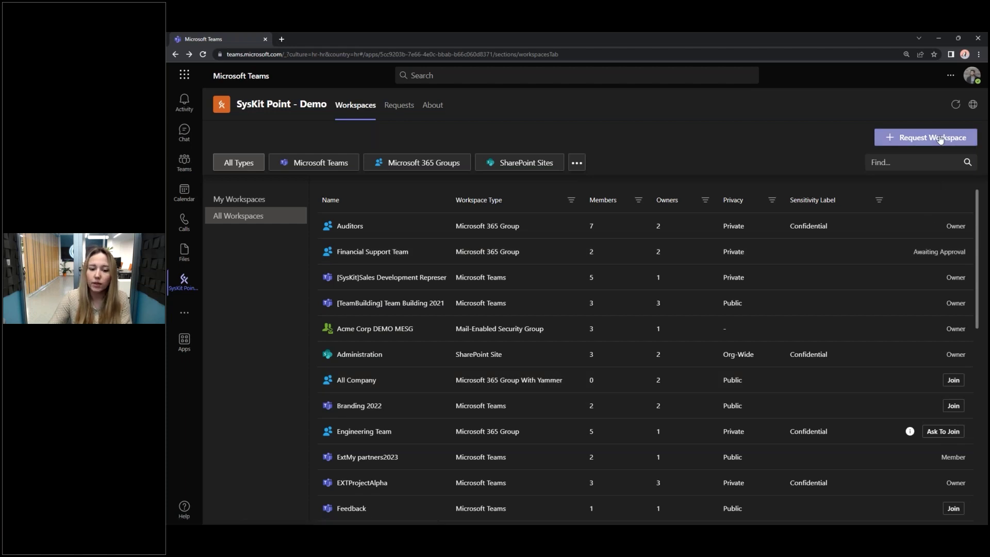
left_click(910, 164)
type("marke")
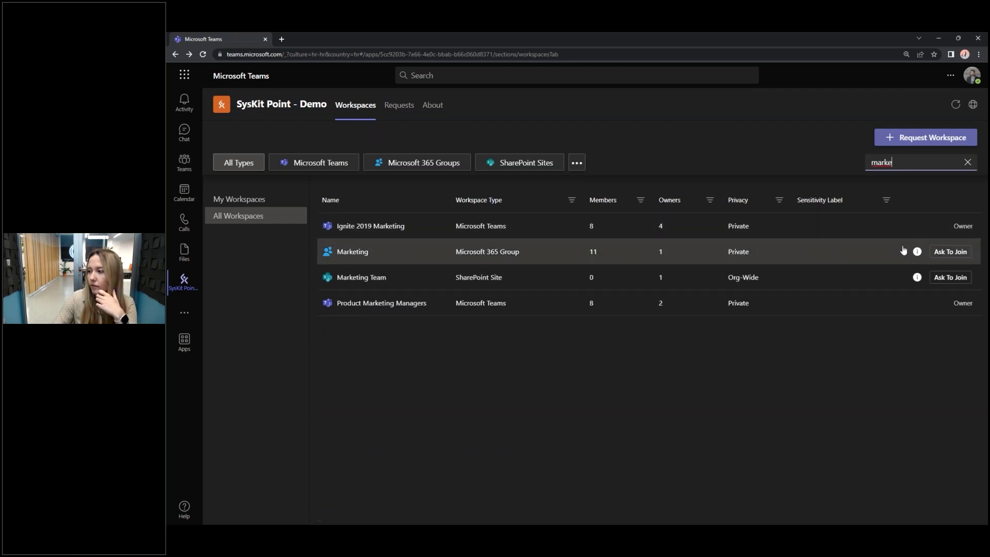
mouse_move(917, 251)
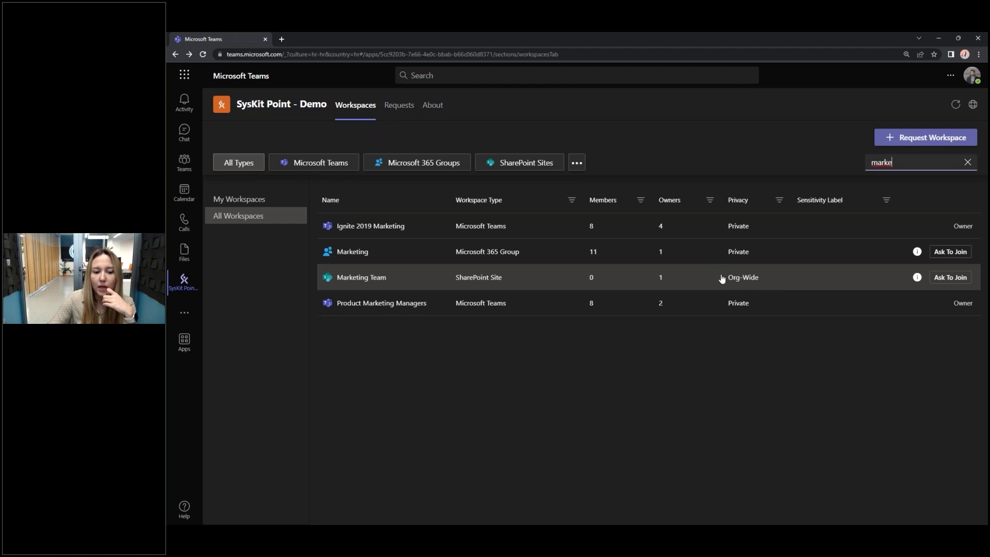
left_click(967, 162)
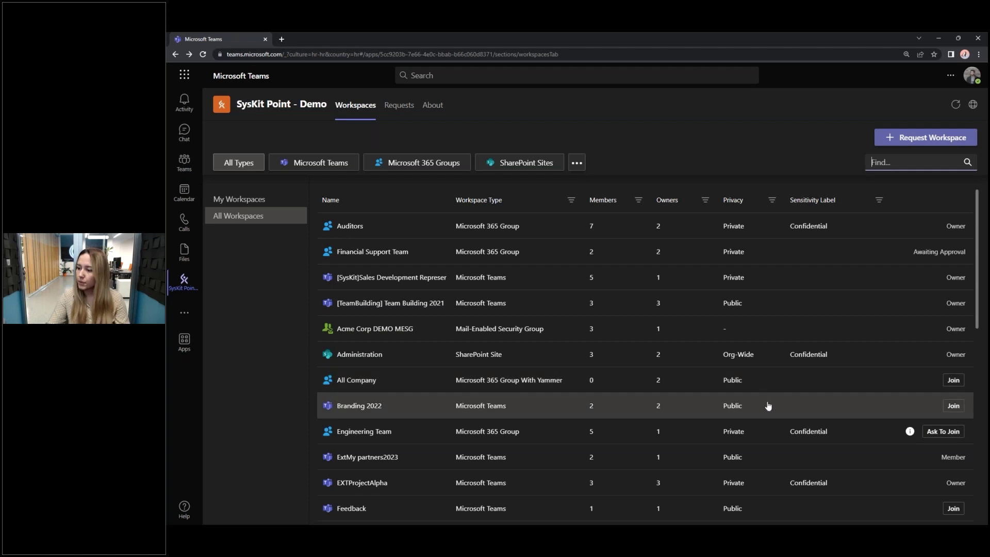
Compare the join request forms of the public All Company and private Engineering Team workspaces without submitting either
left_click(954, 380)
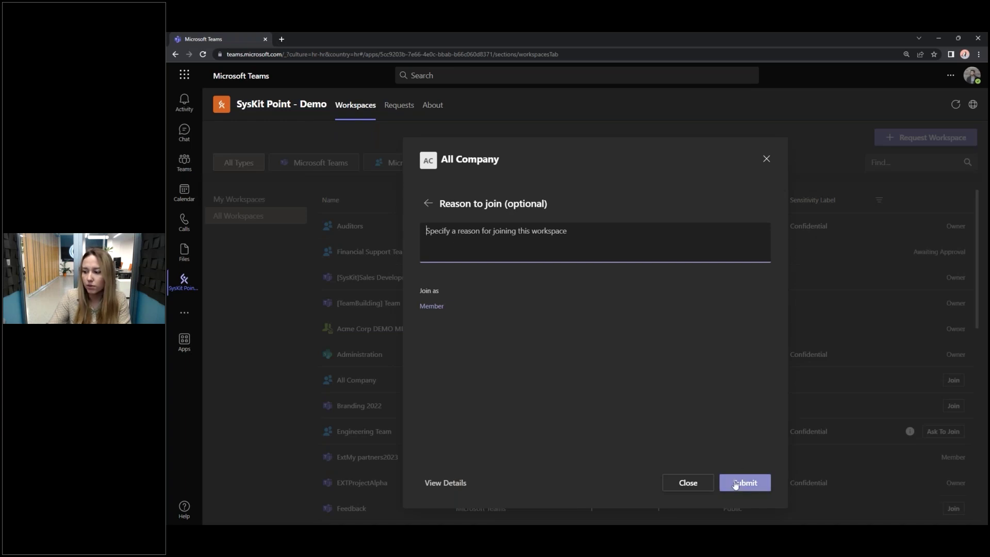
left_click(767, 159)
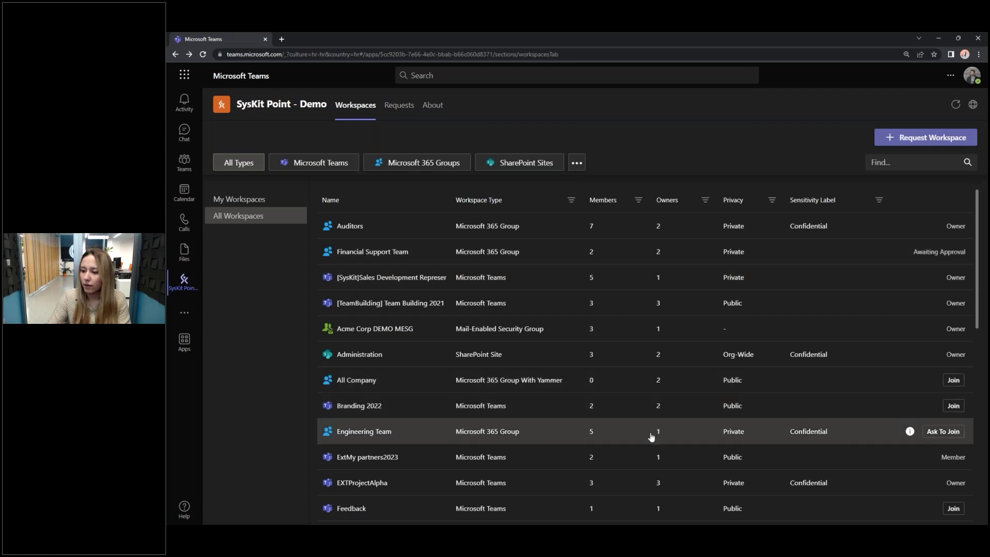
left_click(938, 433)
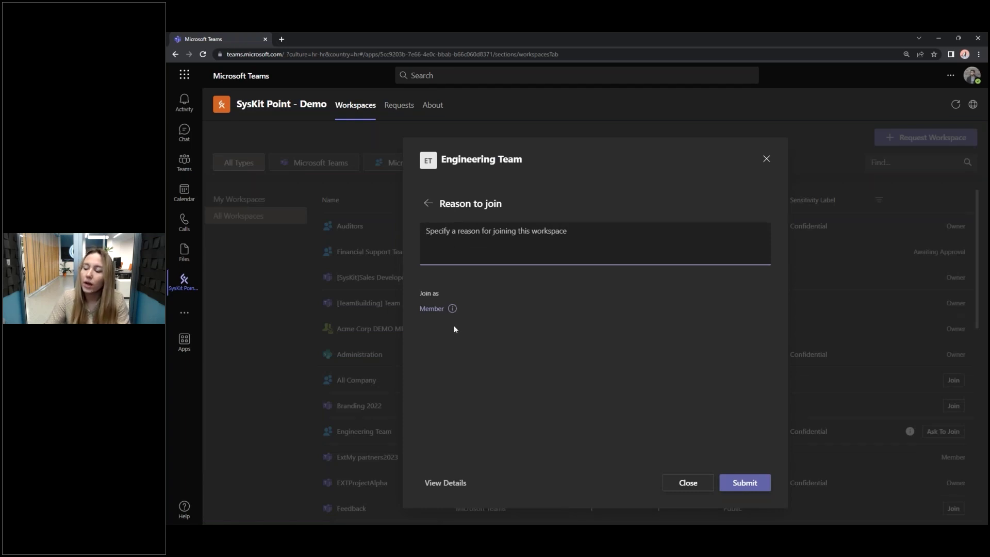
mouse_move(454, 310)
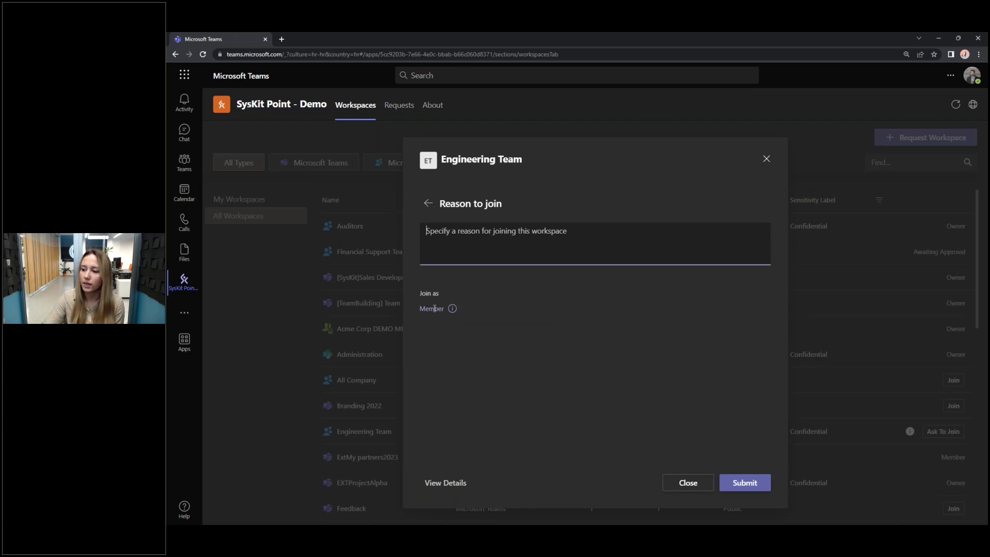
left_click(766, 159)
Find the Marketing group with "marke" and submit a request to join as Member with the reason "Please approve"
left_click(883, 162)
type("make")
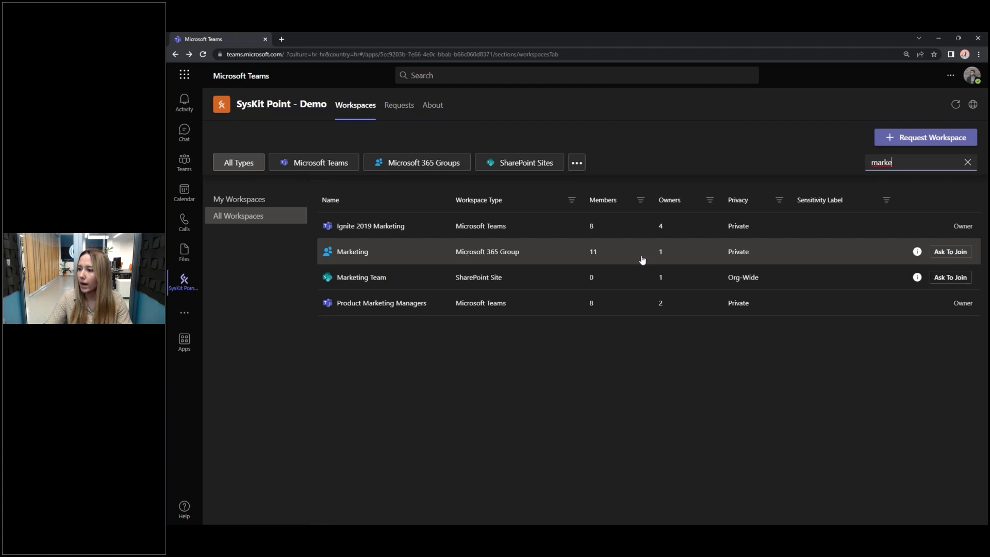
left_click(984, 259)
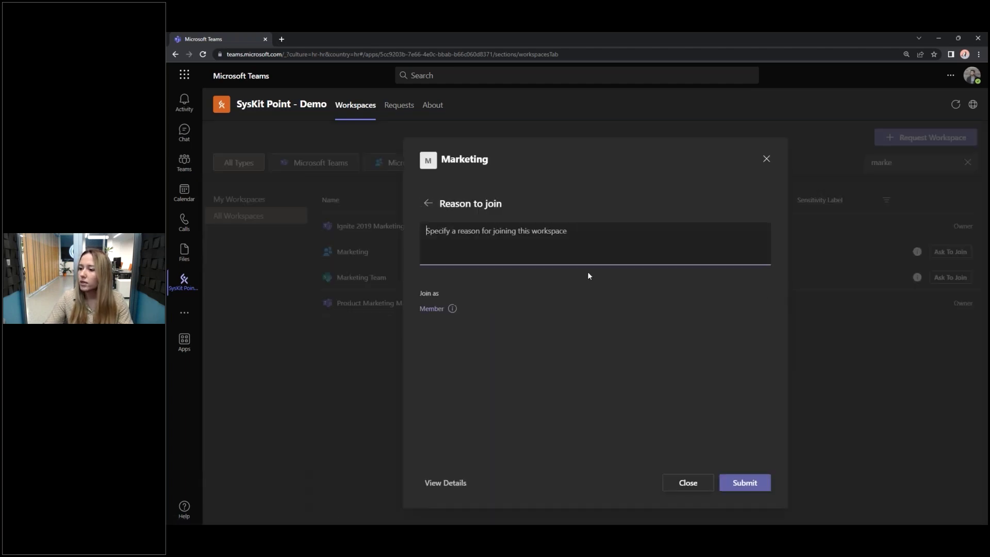
type("Please approve")
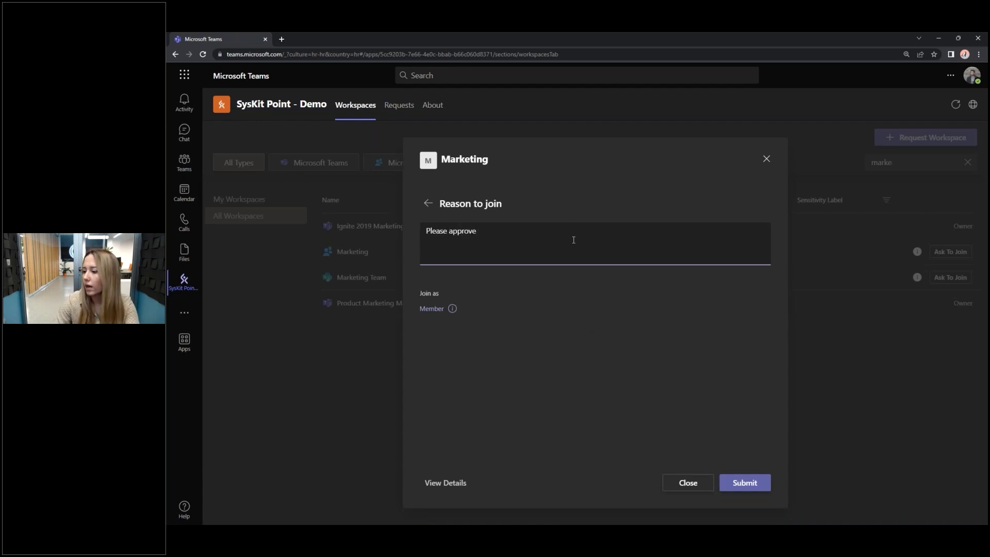
left_click(746, 483)
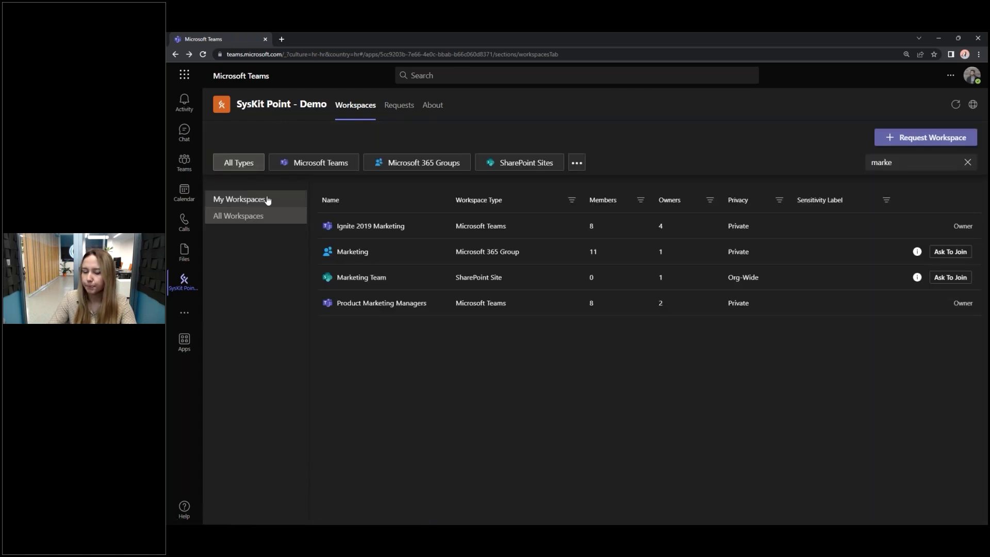
left_click(967, 162)
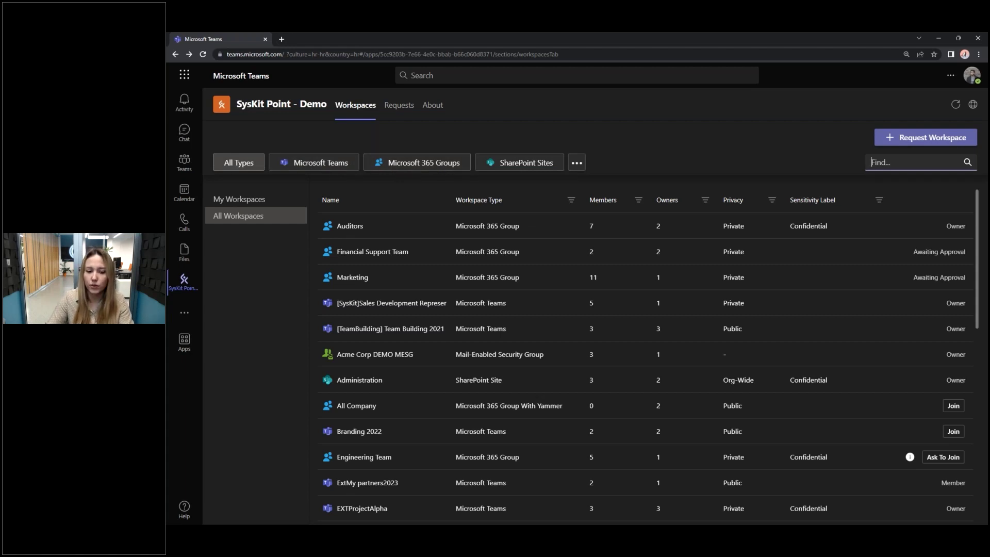
Look at the additional workspace types and review the Marketing join request's details from its notification
left_click(577, 164)
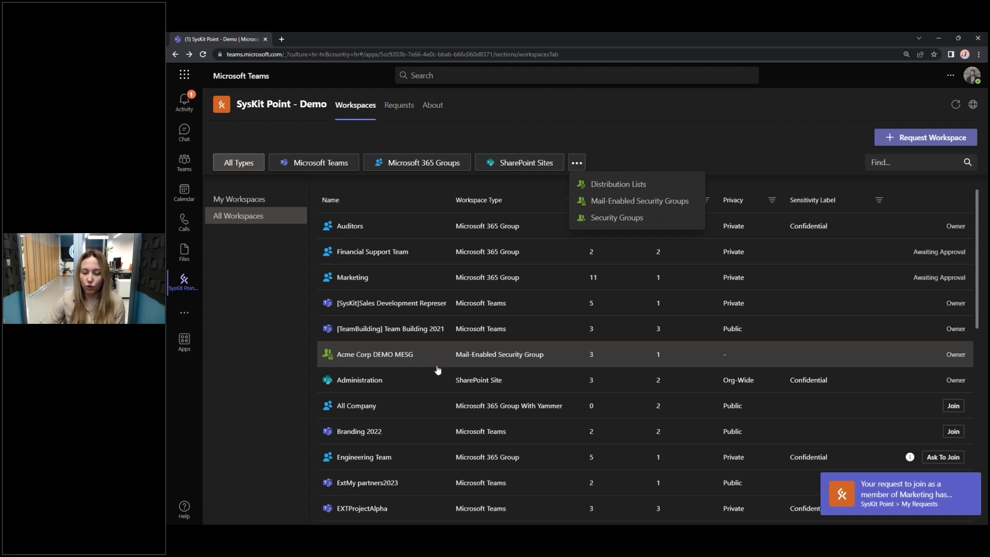
left_click(892, 501)
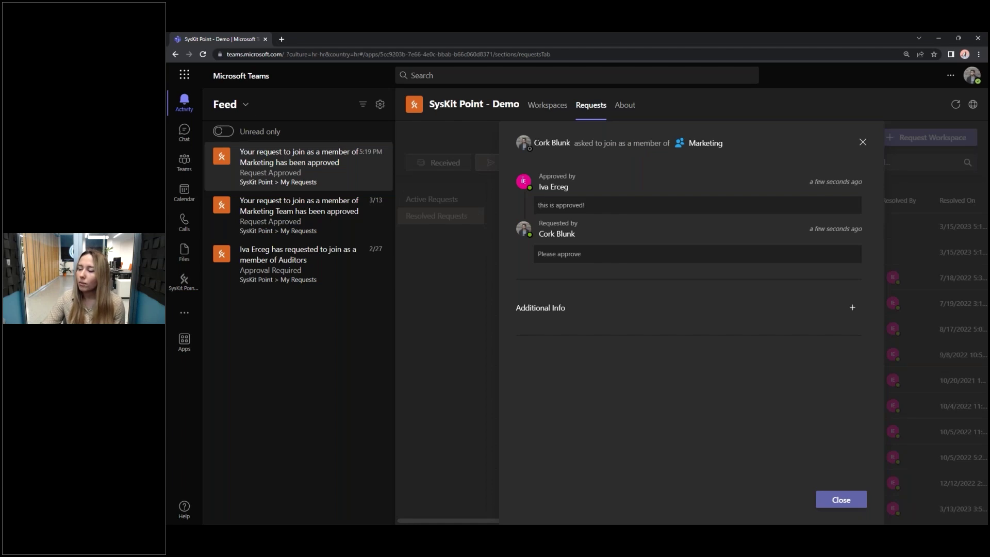
mouse_move(524, 181)
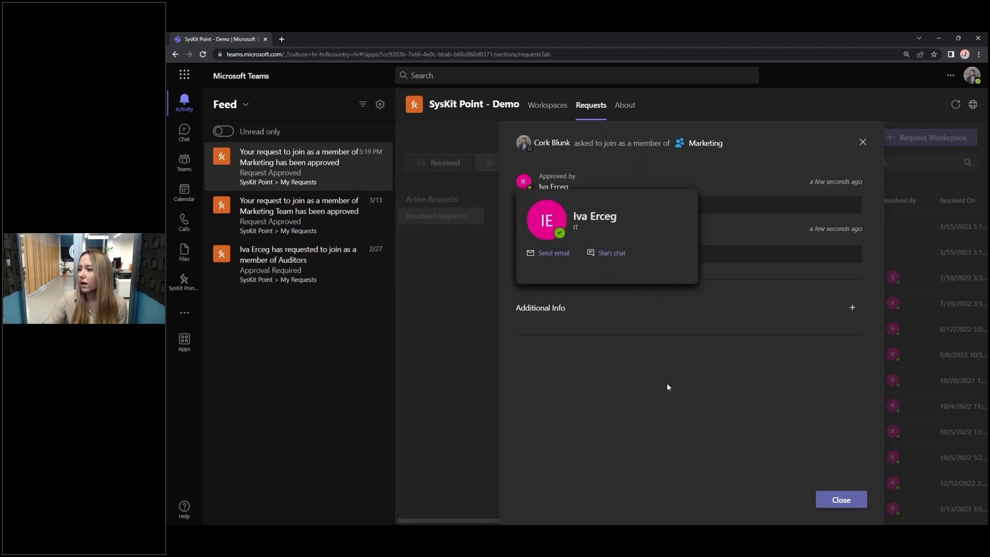
left_click_drag(588, 143, 629, 142)
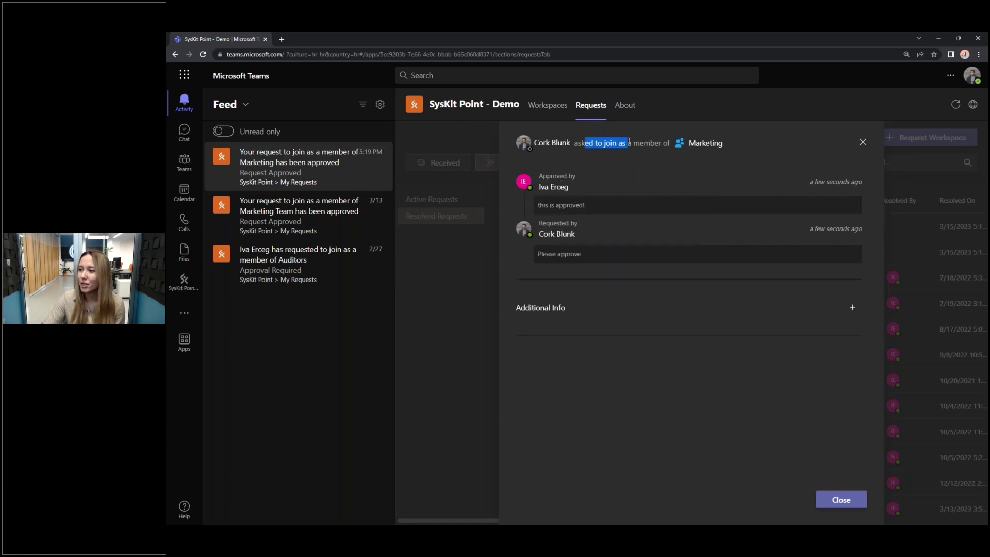
Examine the additional information in the approved Marketing join request and close its details
left_click(553, 308)
scroll(567, 348, "down", 2)
scroll(670, 412, "up", 2)
left_click(836, 501)
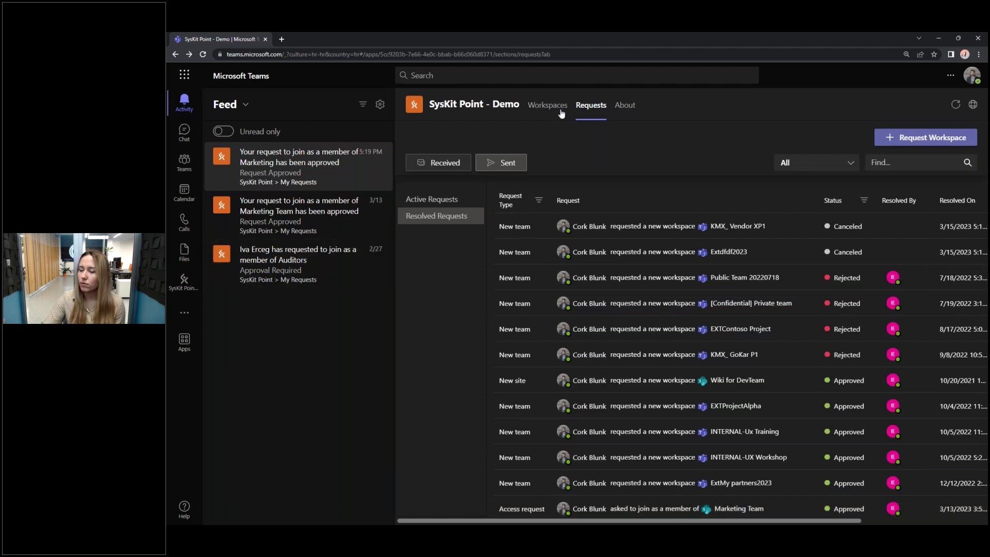
Open the SysKit Point app's active sent requests and review the Financial Support Team join request with its additional information, without cancelling it
left_click(184, 281)
left_click(399, 105)
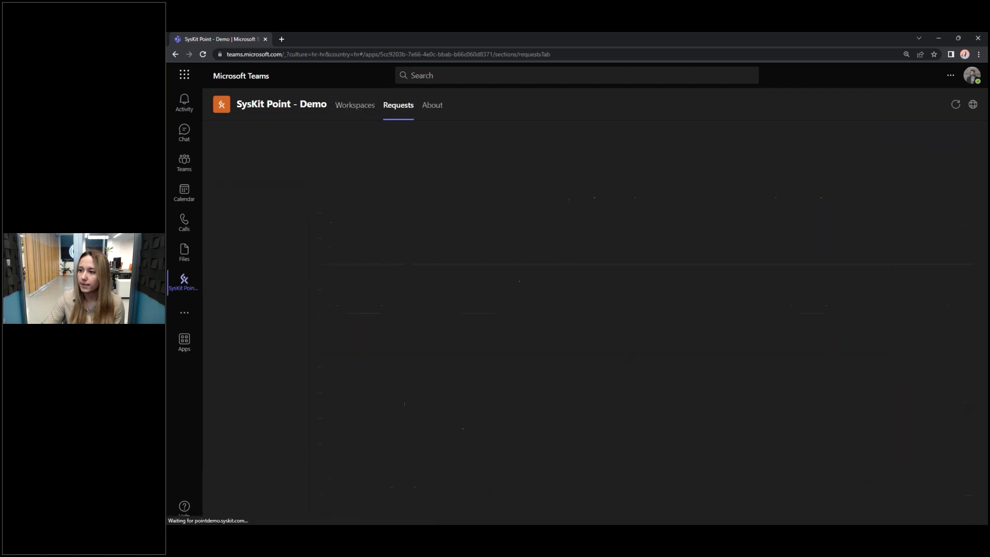
left_click(310, 163)
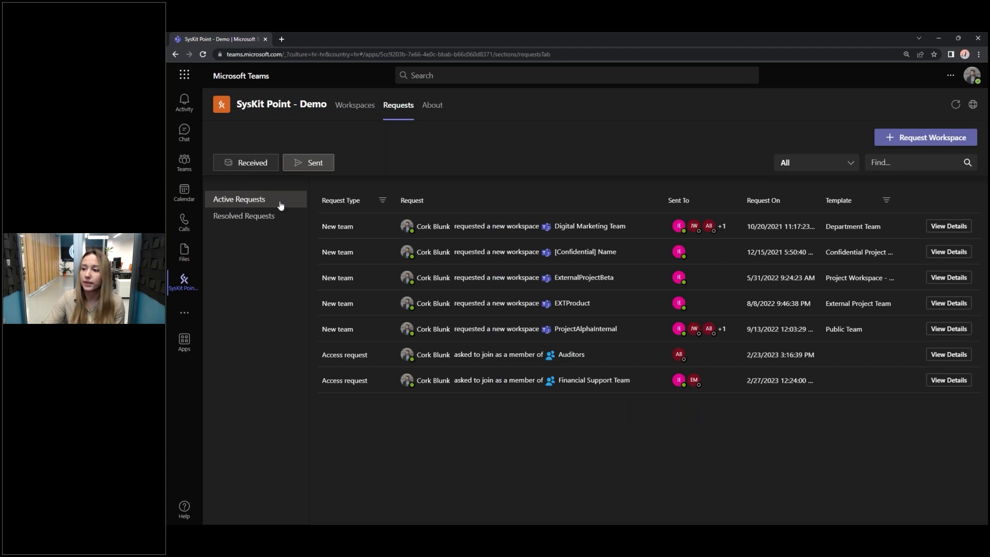
left_click(470, 382)
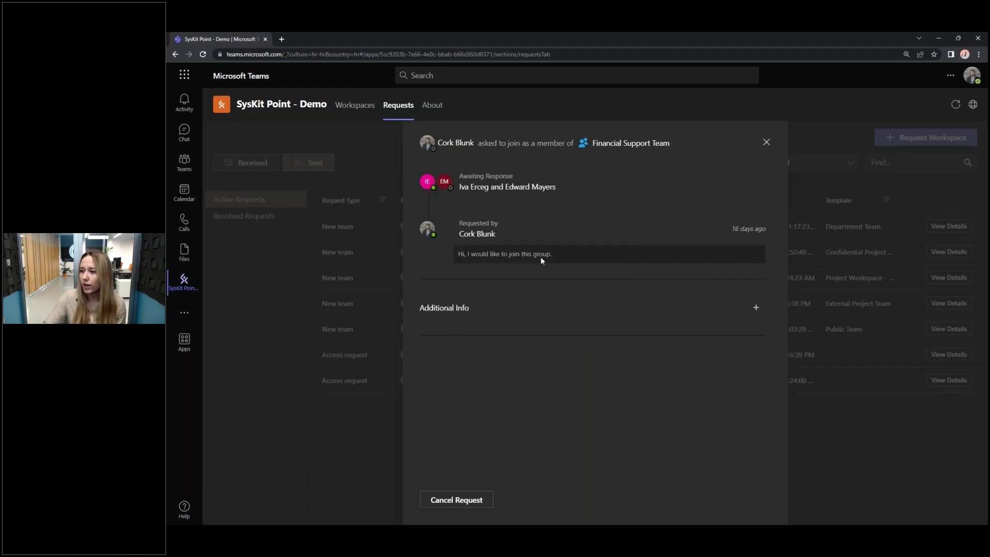
left_click(464, 316)
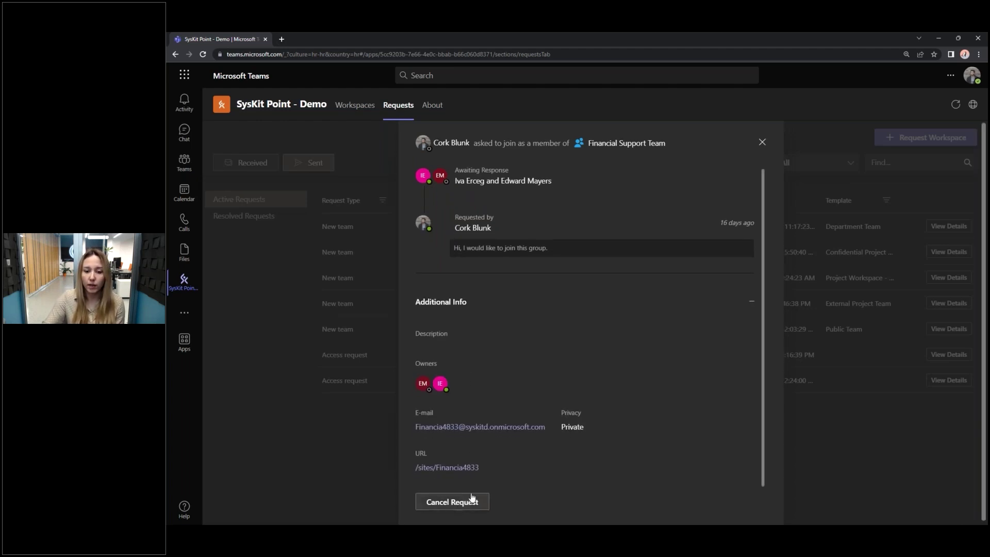
left_click(762, 142)
Find the Marketing join request among the resolved sent requests, check its approver's contact card, and close the details
left_click(267, 219)
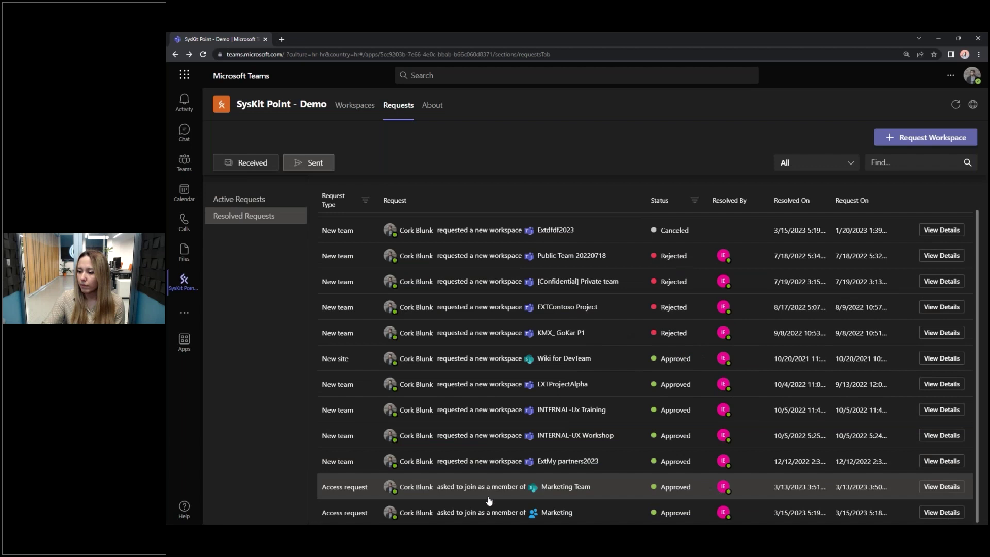
left_click(487, 514)
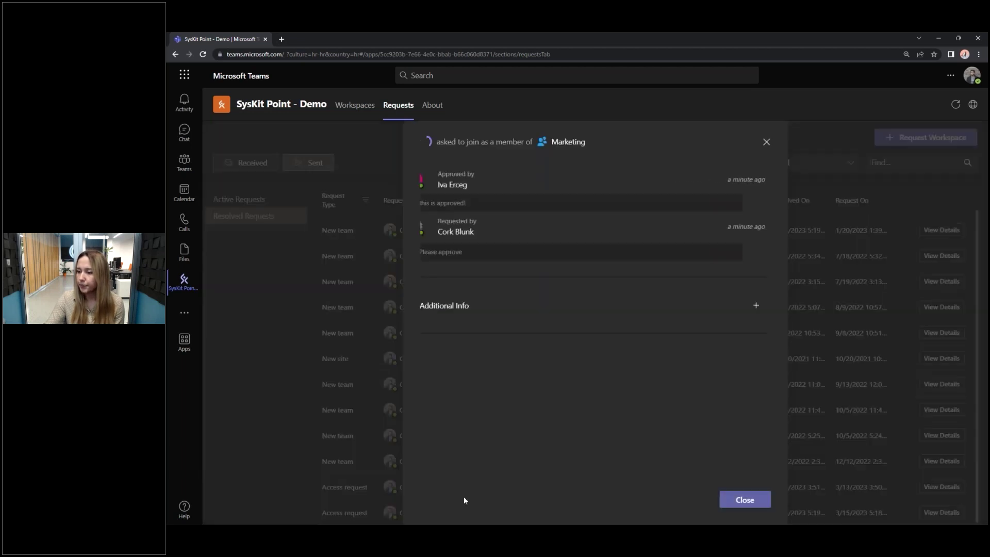
mouse_move(428, 175)
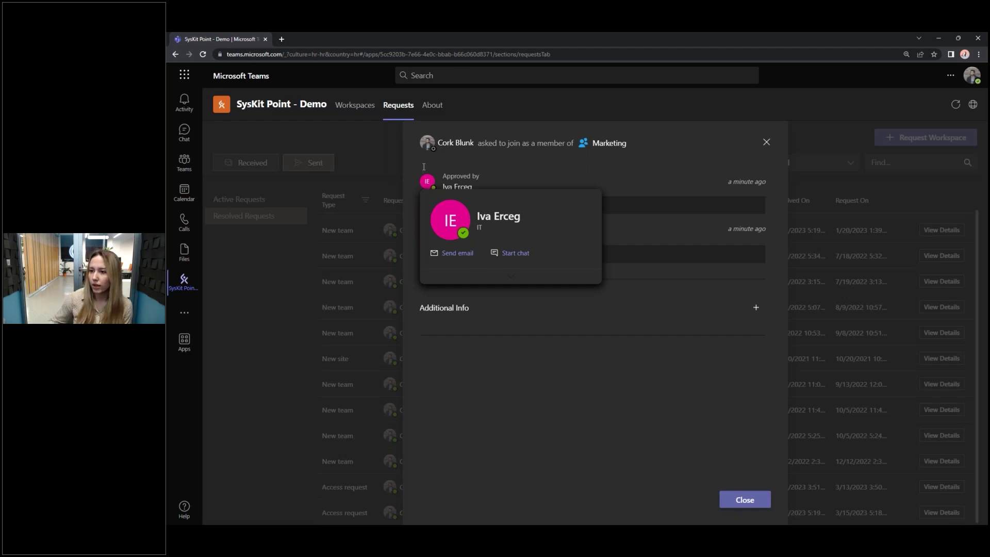
left_click(766, 142)
Look at the resolved requests received from others and return to the My Workspaces list
left_click(253, 163)
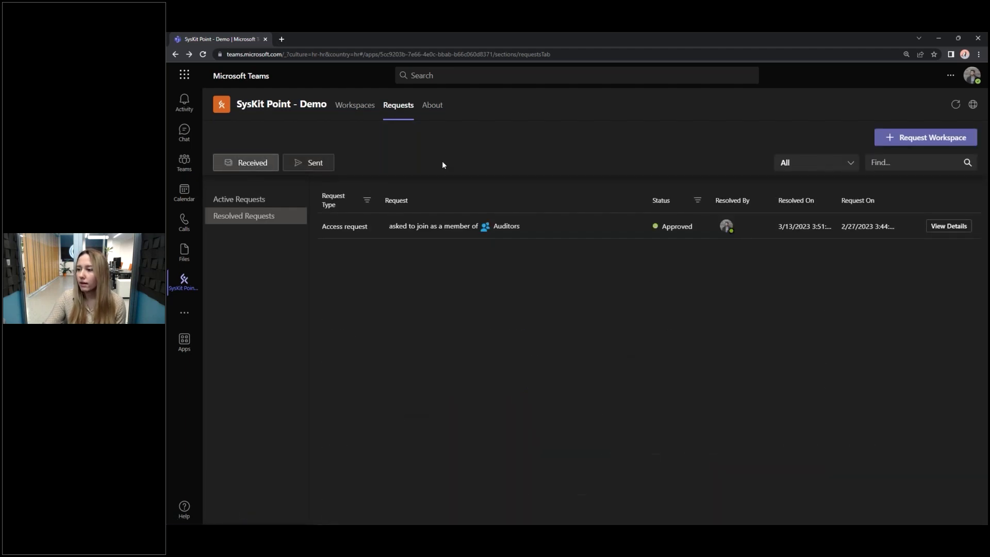
left_click(371, 114)
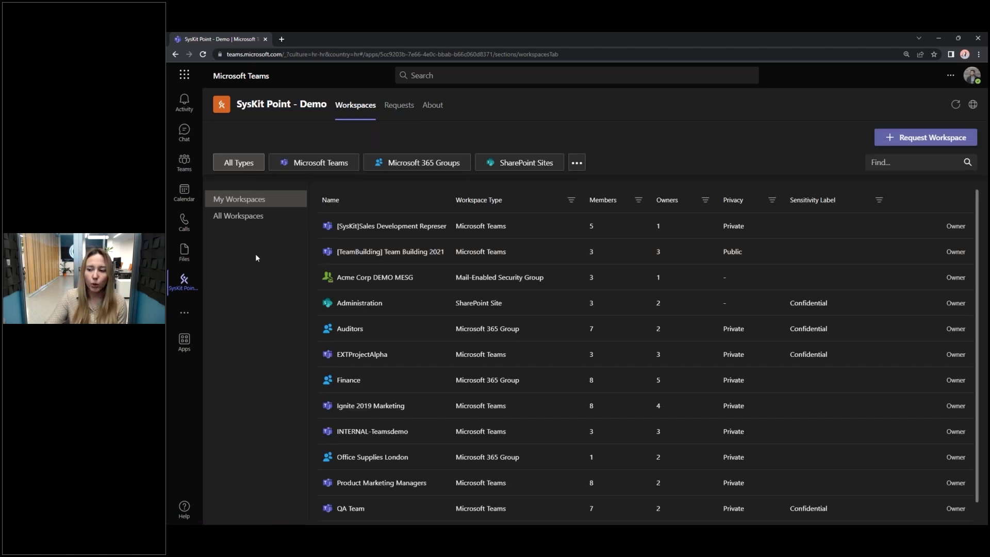